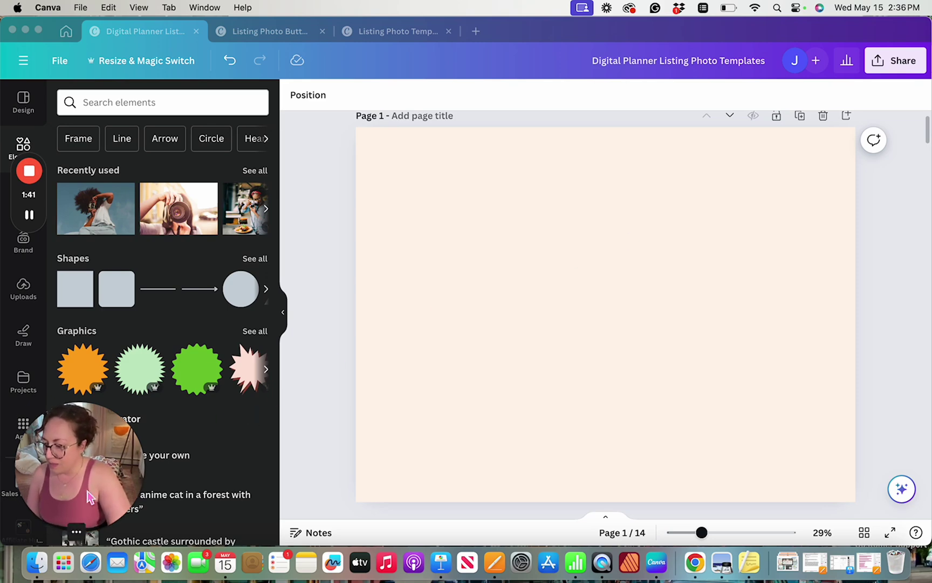
Open mockup3.png from the Tutorial folder in Preview, review the planner spread, then close it.
click(36, 563)
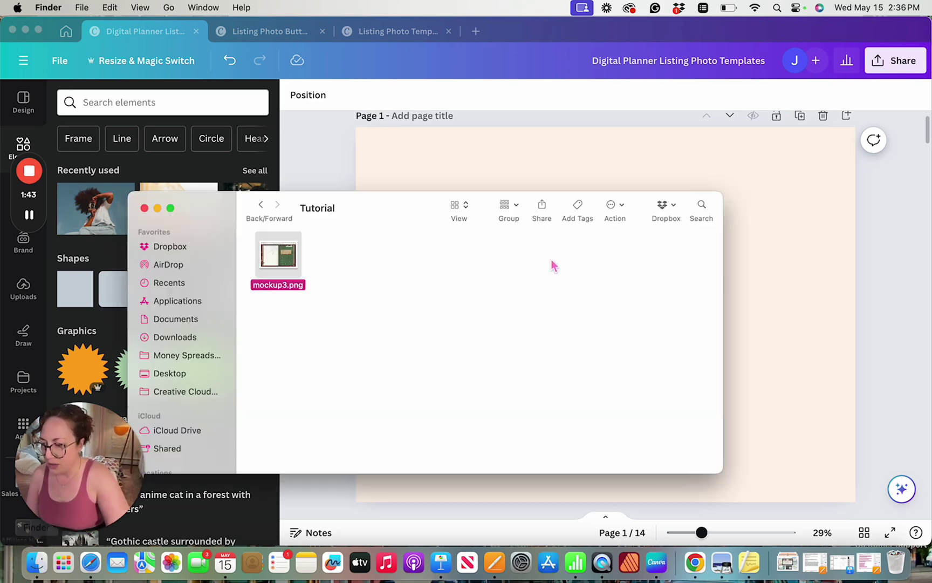
click(296, 280)
double_click(276, 265)
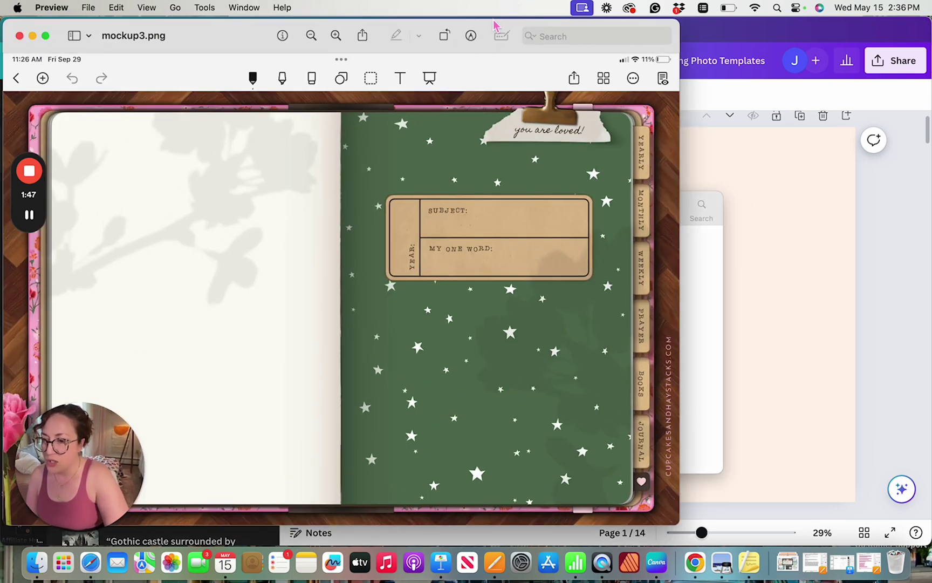
drag(493, 27, 681, 9)
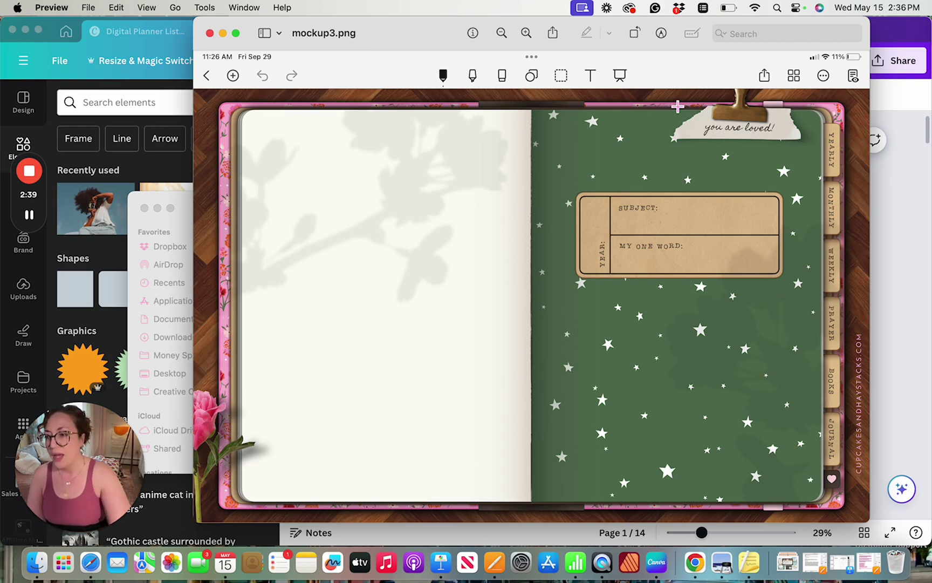
click(209, 33)
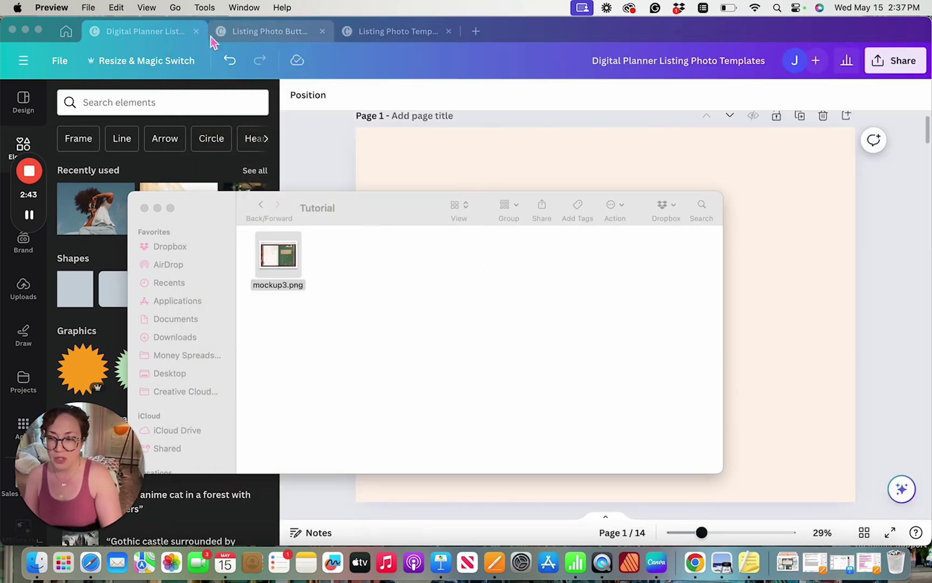
click(314, 373)
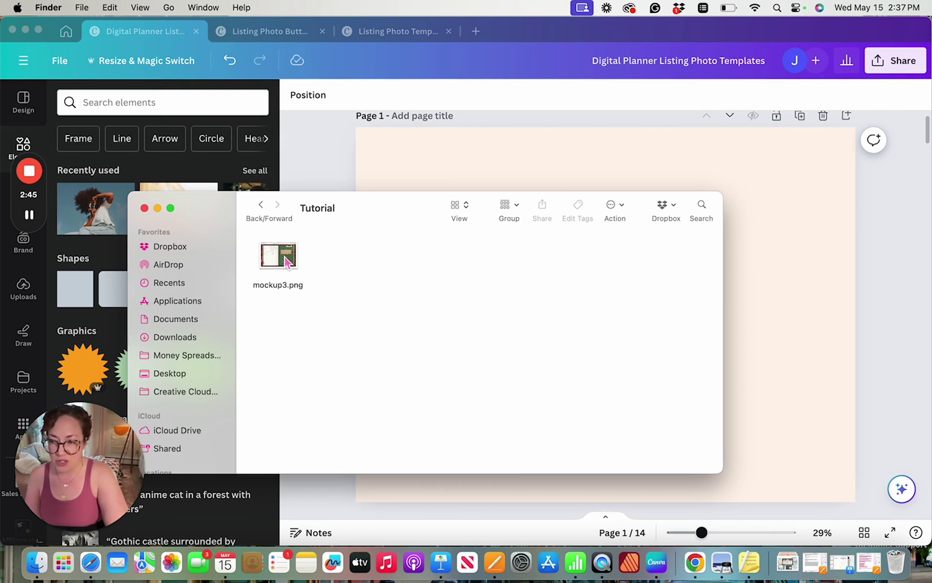
right_click(281, 261)
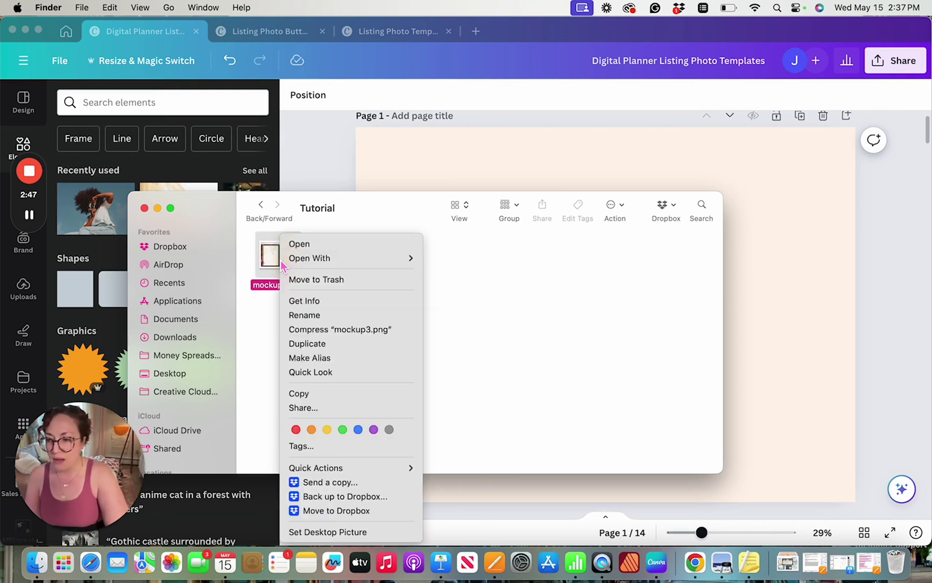
click(310, 304)
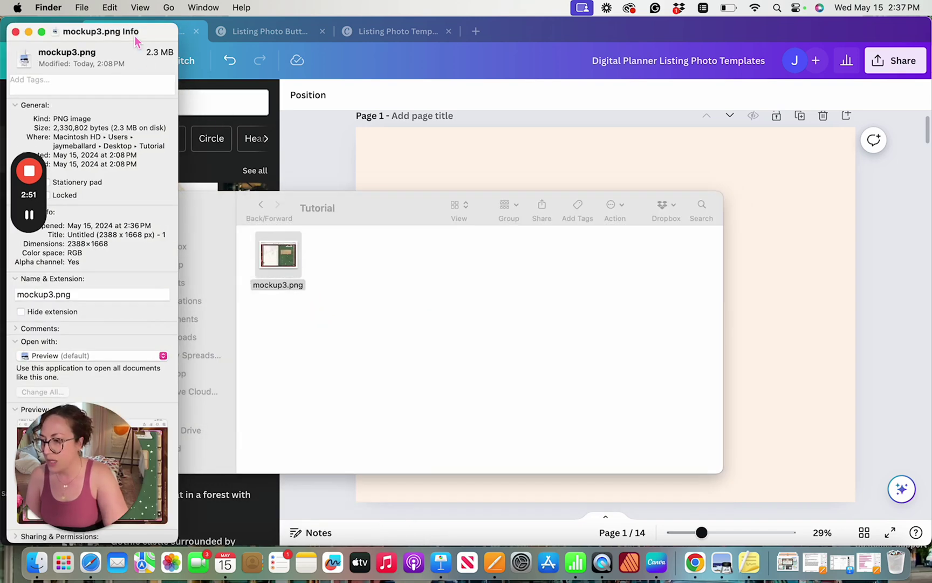
drag(135, 36, 293, 39)
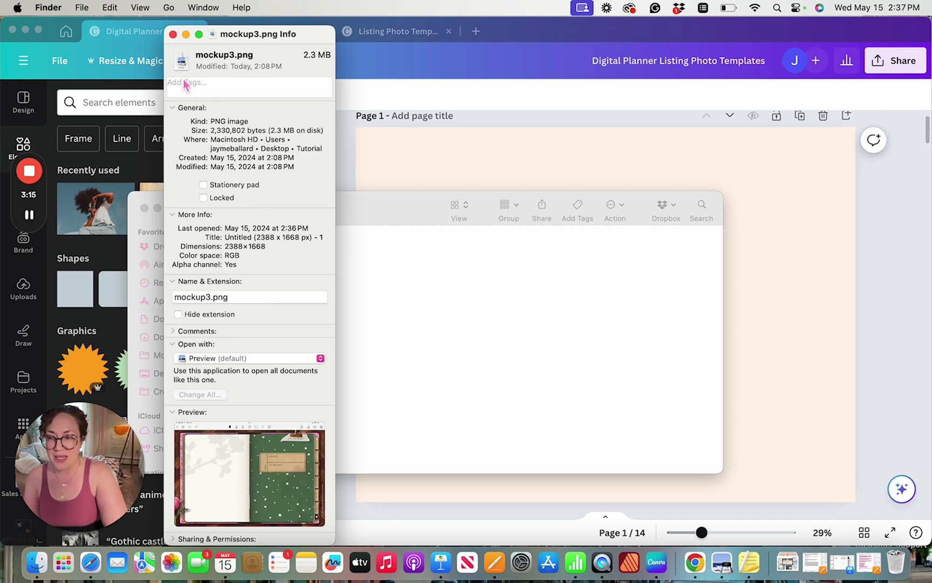
click(172, 34)
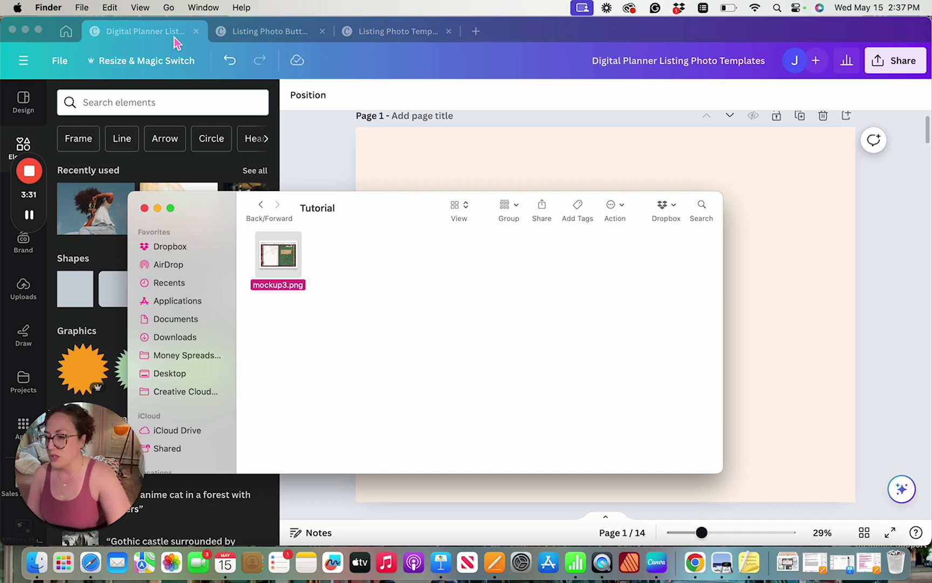
Close the Tutorial Finder window and scroll the Elements panel down to Frames.
click(144, 208)
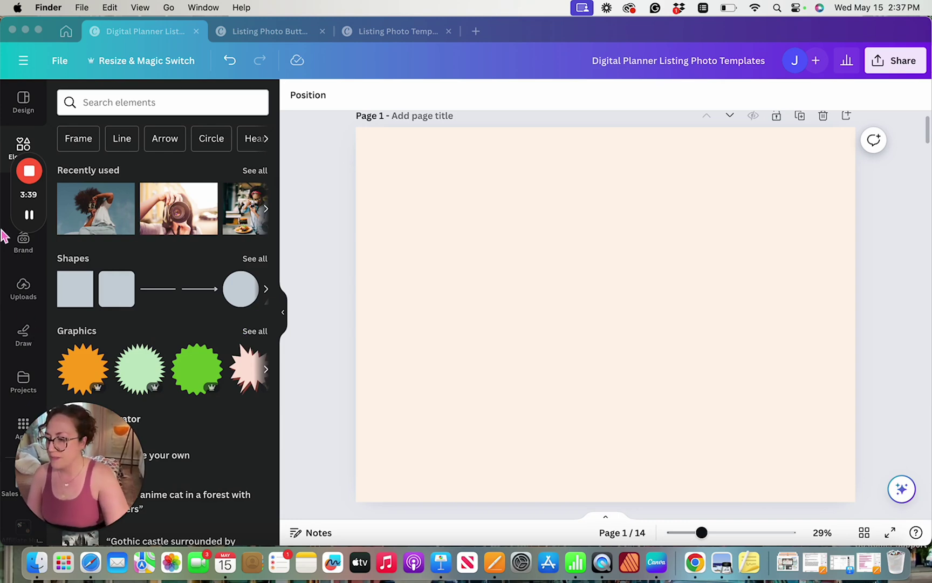
mouse_move(30, 175)
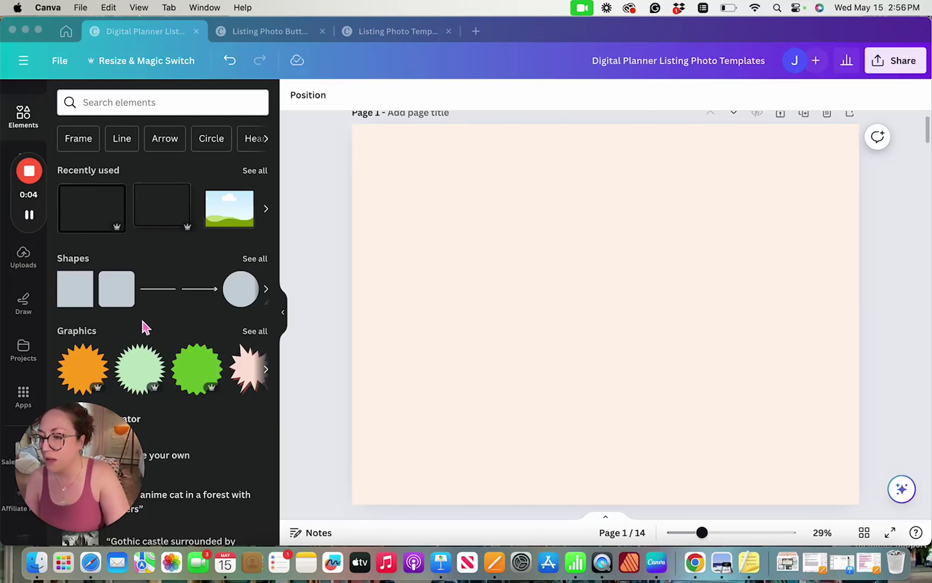
scroll(143, 326, down, 5)
scroll(143, 327, down, 15)
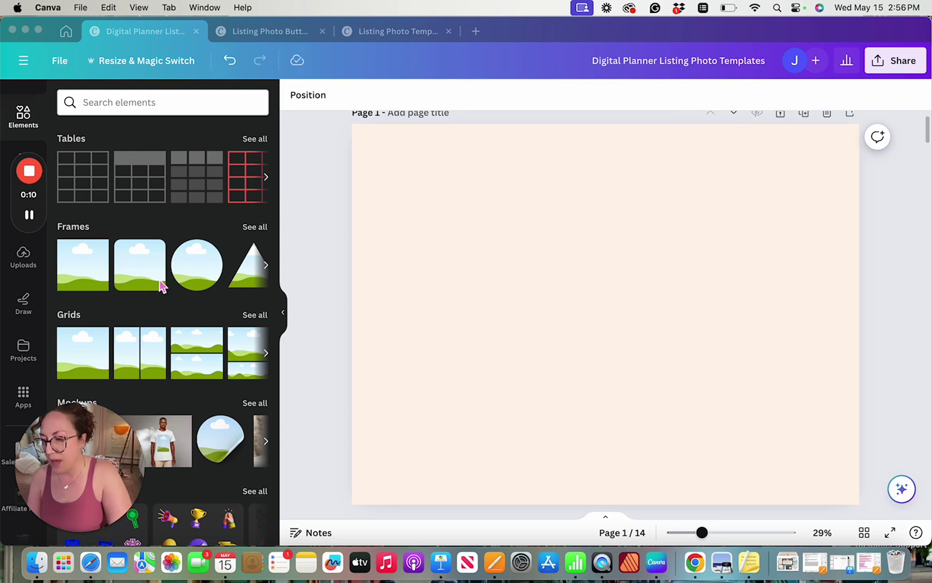
Expand the full Frames list, then the complete Devices frame collection.
click(255, 229)
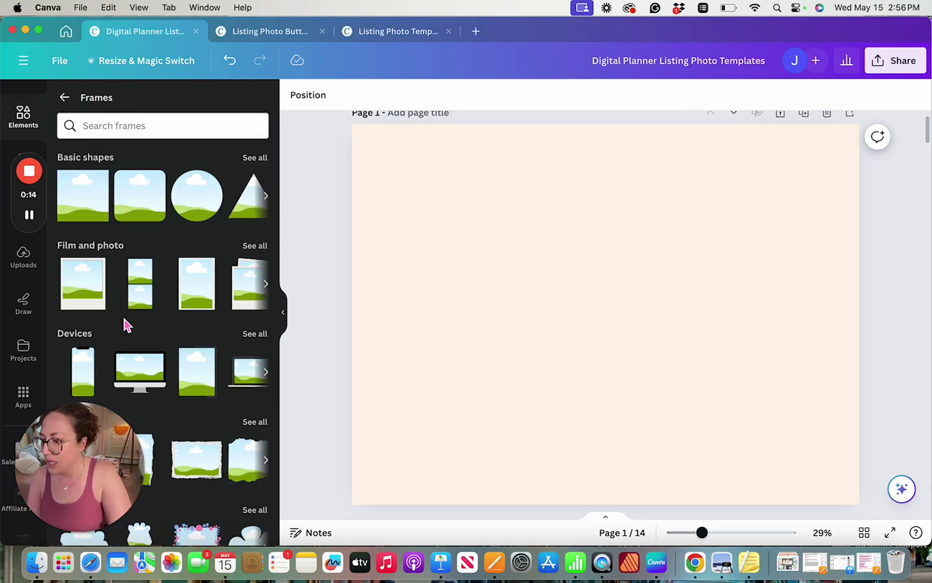
scroll(126, 324, down, 1)
scroll(126, 324, down, 5)
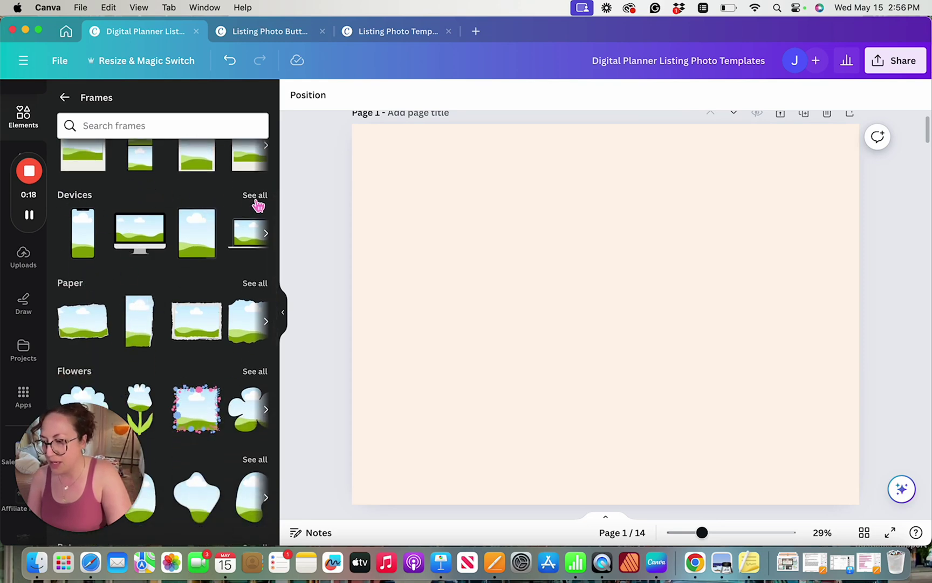
click(257, 198)
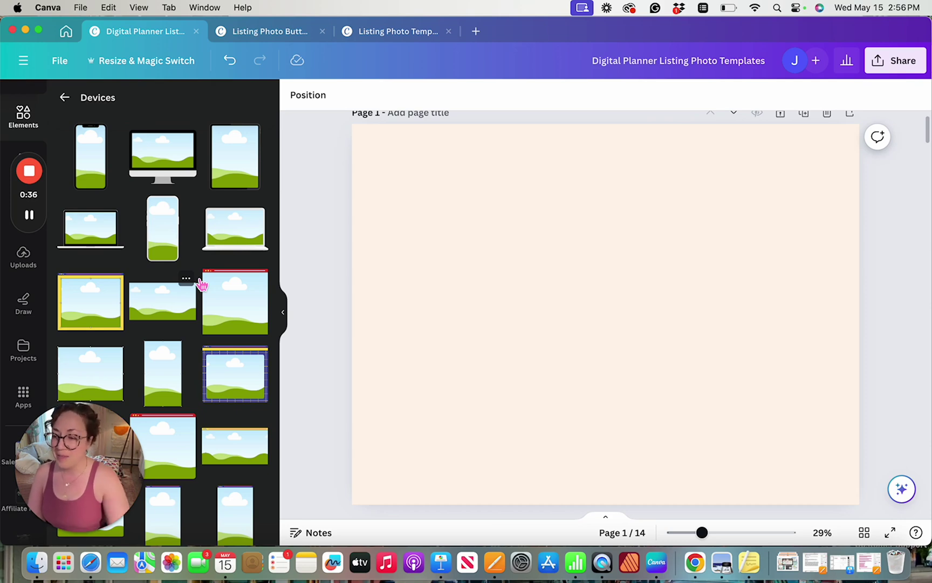
Add the portrait tablet frame and fill it with the planner screenshot, shifted left.
click(243, 171)
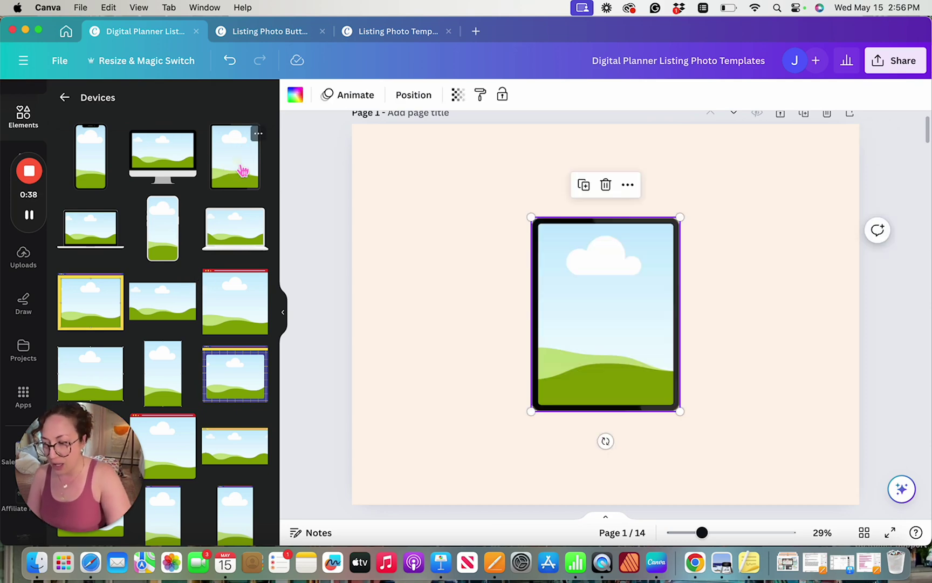
click(30, 267)
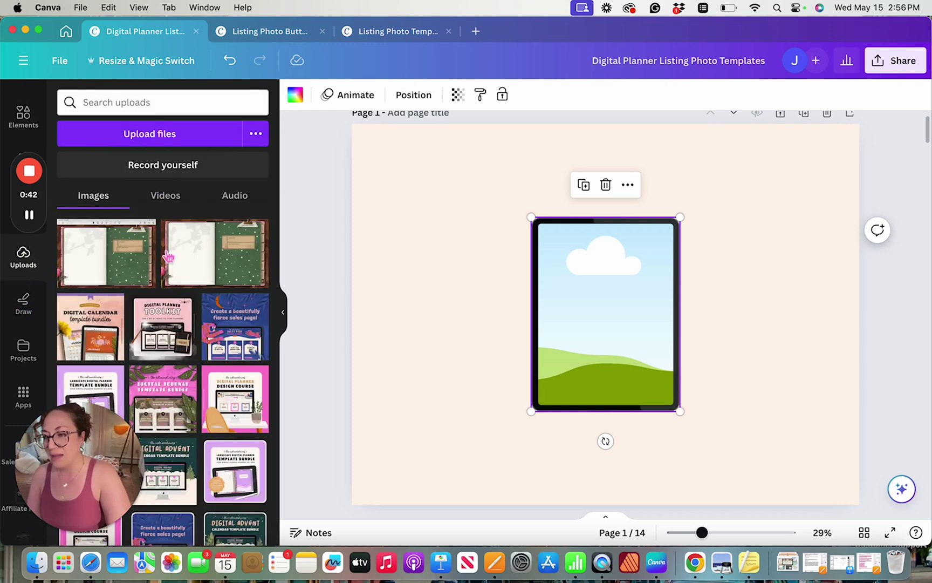
drag(132, 282, 587, 308)
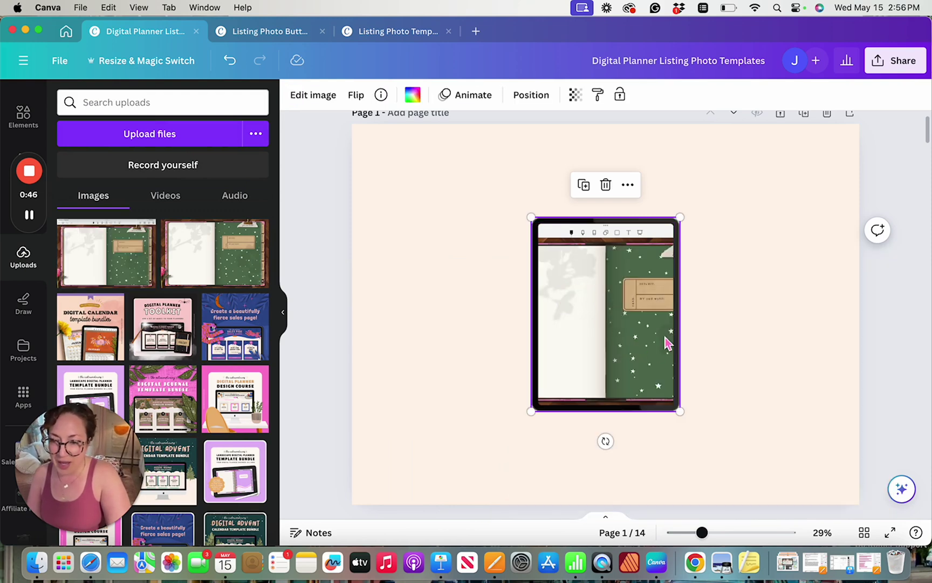
double_click(596, 344)
drag(595, 340, 520, 343)
click(792, 386)
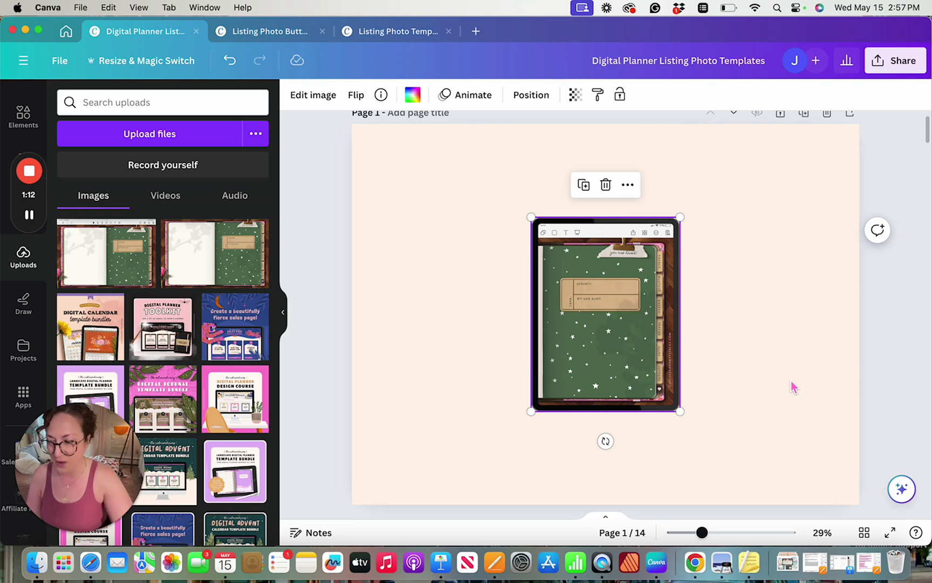
Delete the planner image so the tablet frame shows its default placeholder.
click(501, 193)
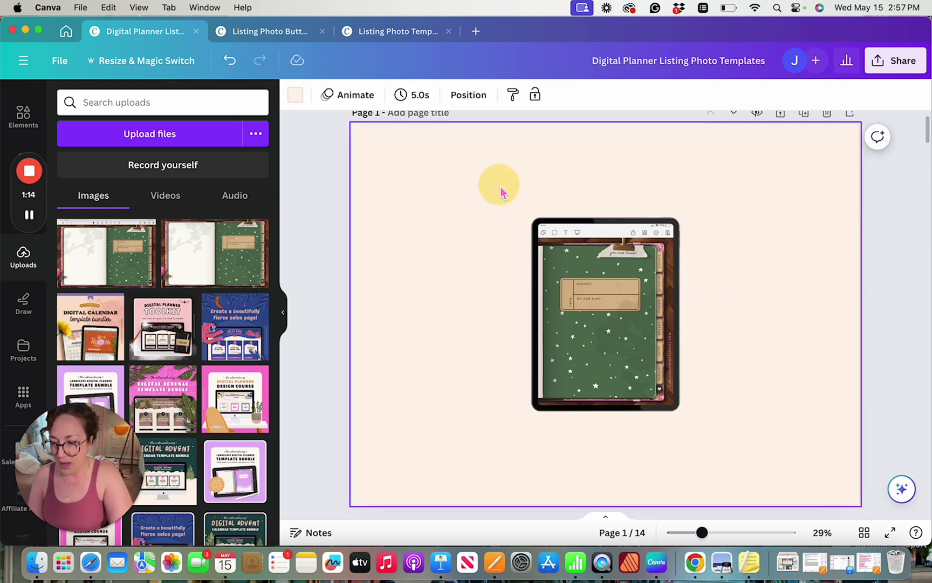
drag(501, 192, 729, 461)
key(Delete)
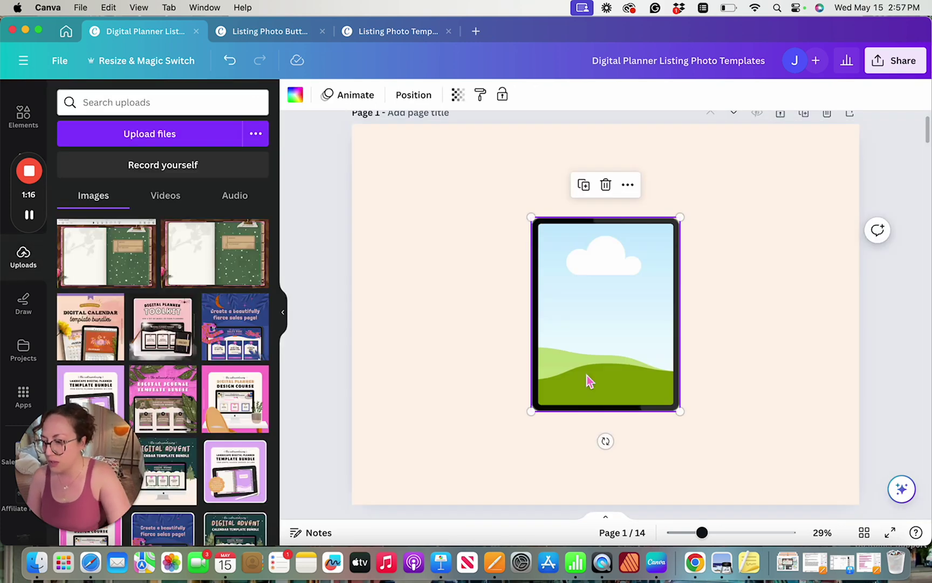
click(23, 124)
mouse_move(41, 208)
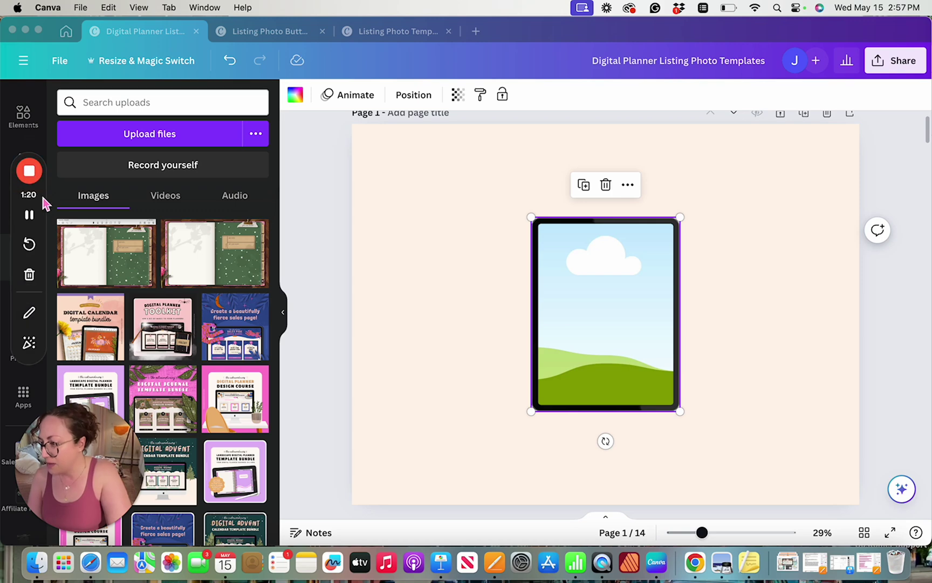
click(25, 125)
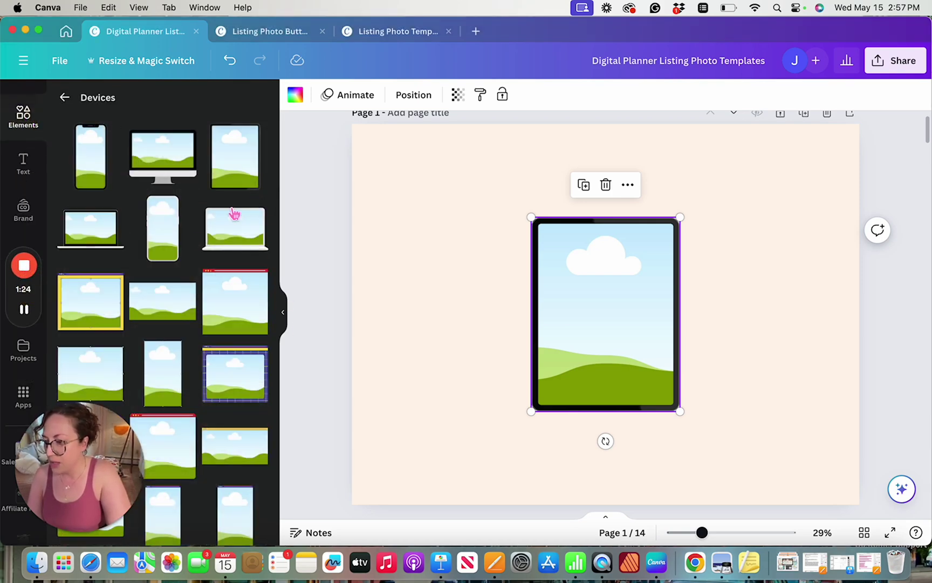
scroll(178, 268, down, 10)
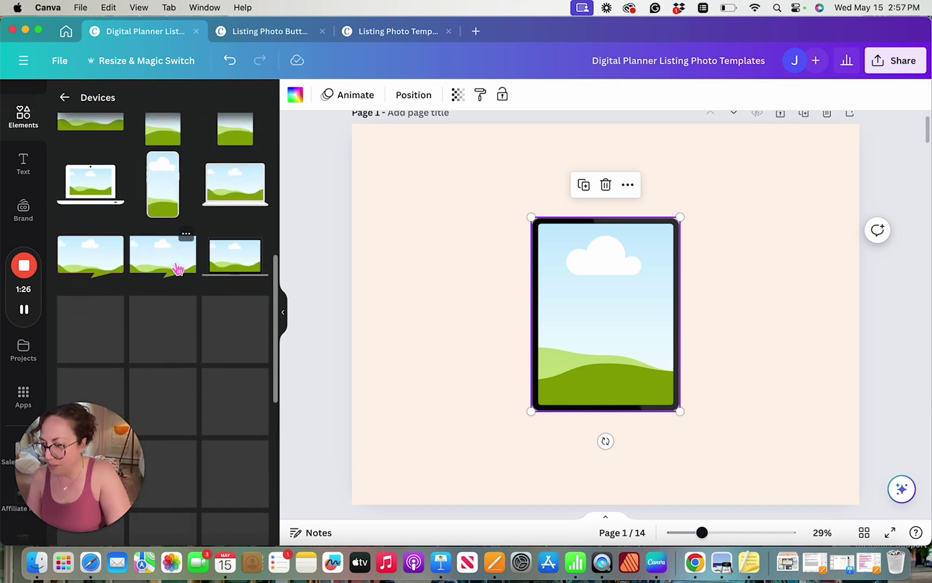
key(Delete)
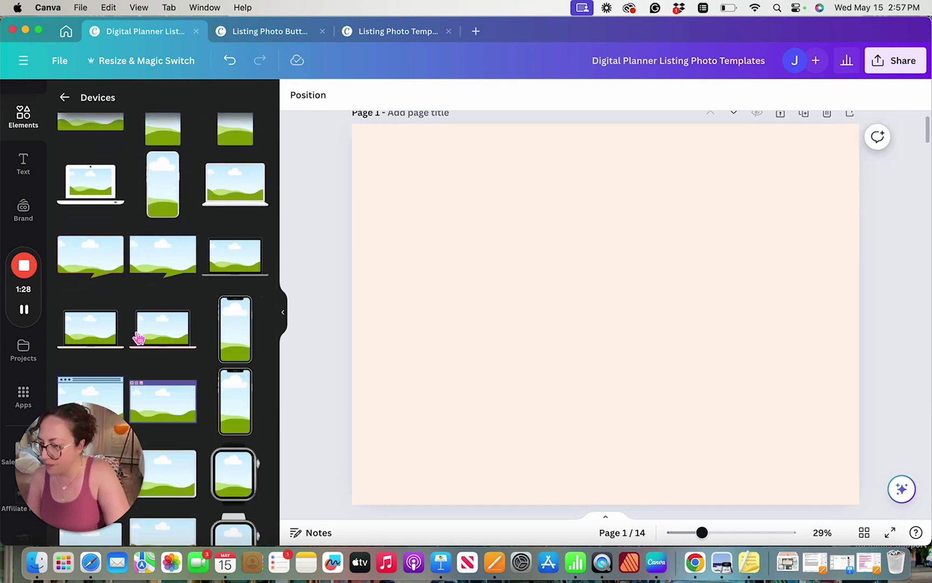
scroll(108, 343, down, 10)
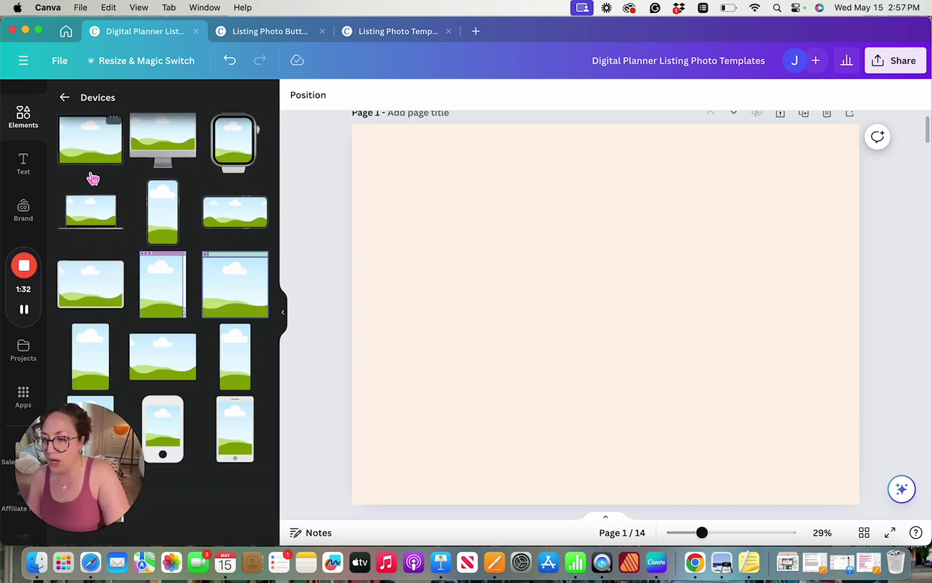
scroll(93, 181, up, 2)
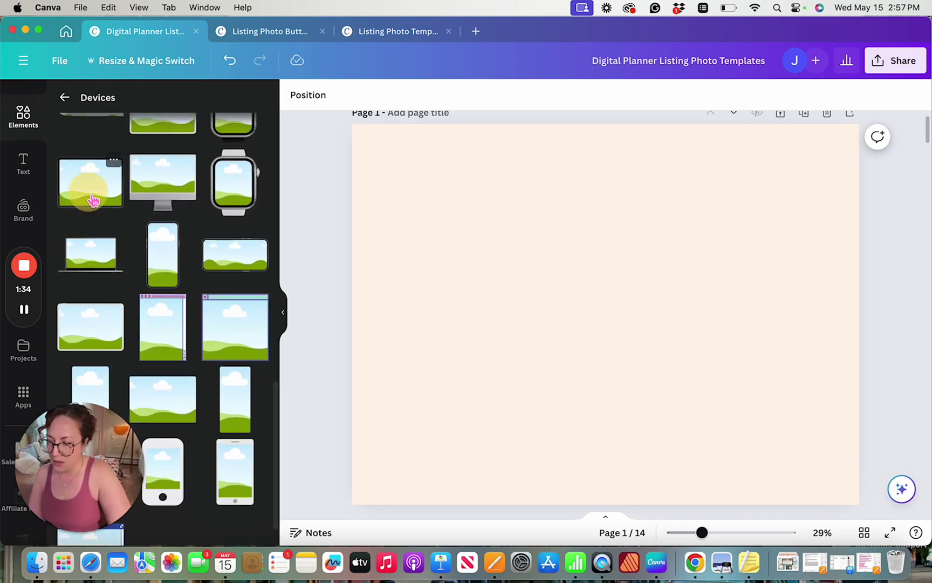
click(93, 199)
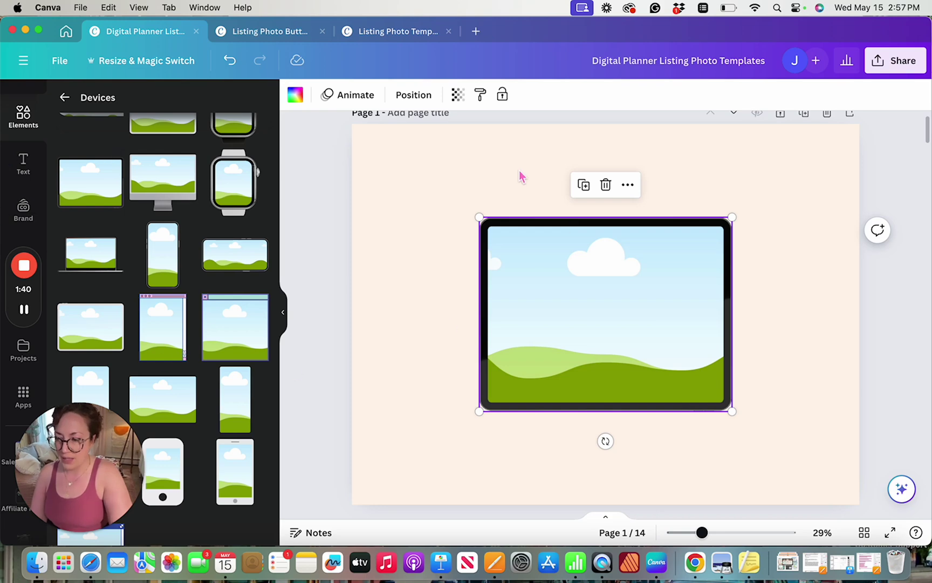
click(544, 464)
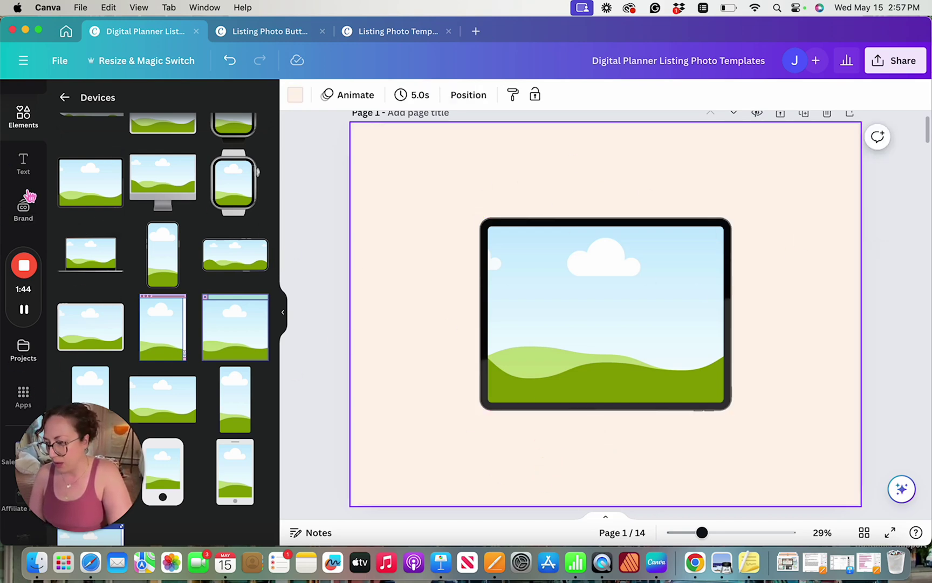
scroll(27, 183, down, 3)
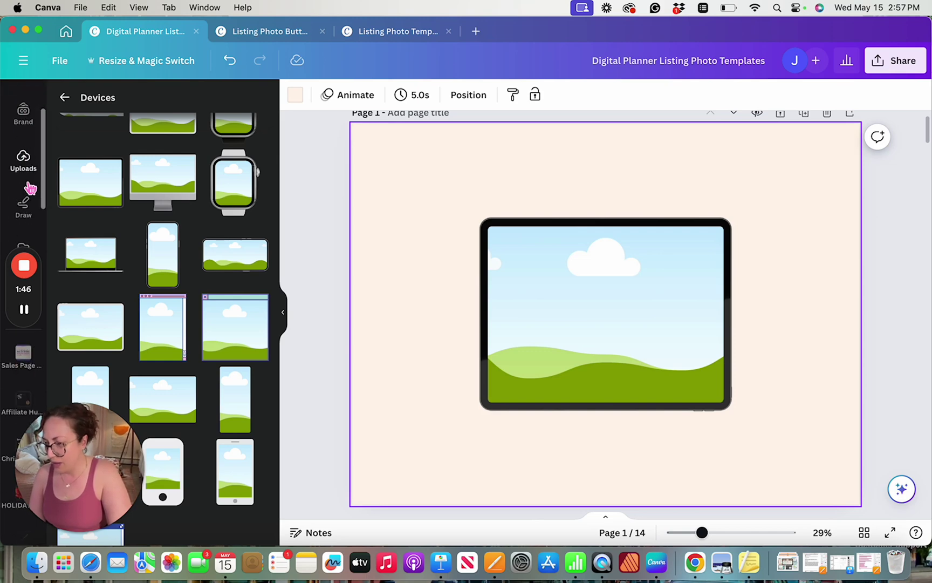
Drop the starry planner spread into the tablet frame, nudge the mockup left, and reposition the image inside.
click(24, 164)
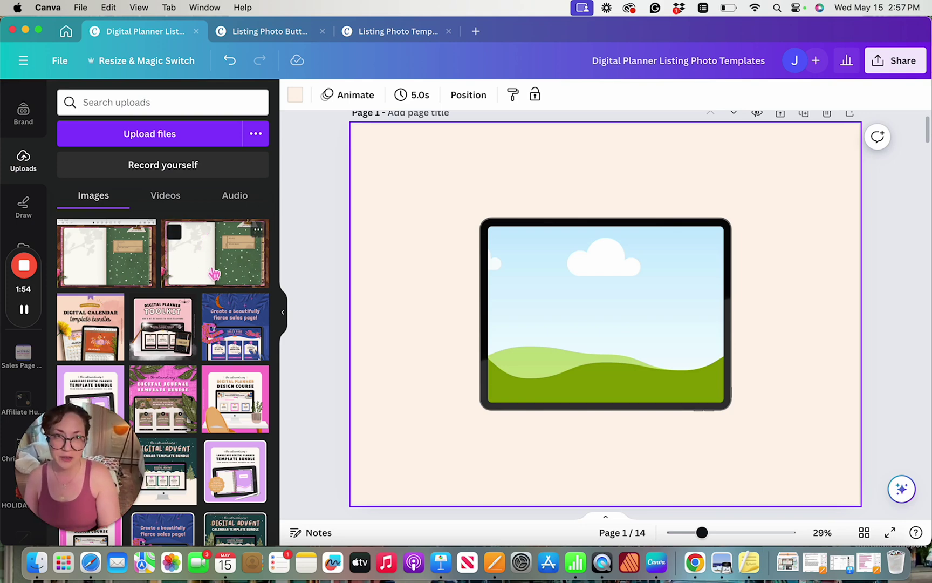
drag(214, 274, 561, 361)
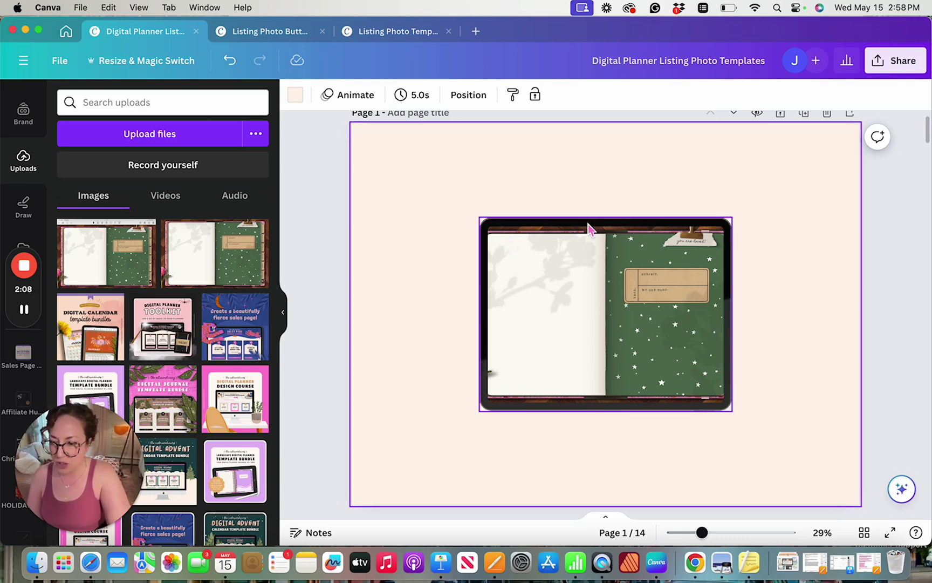
drag(658, 353, 608, 352)
double_click(640, 356)
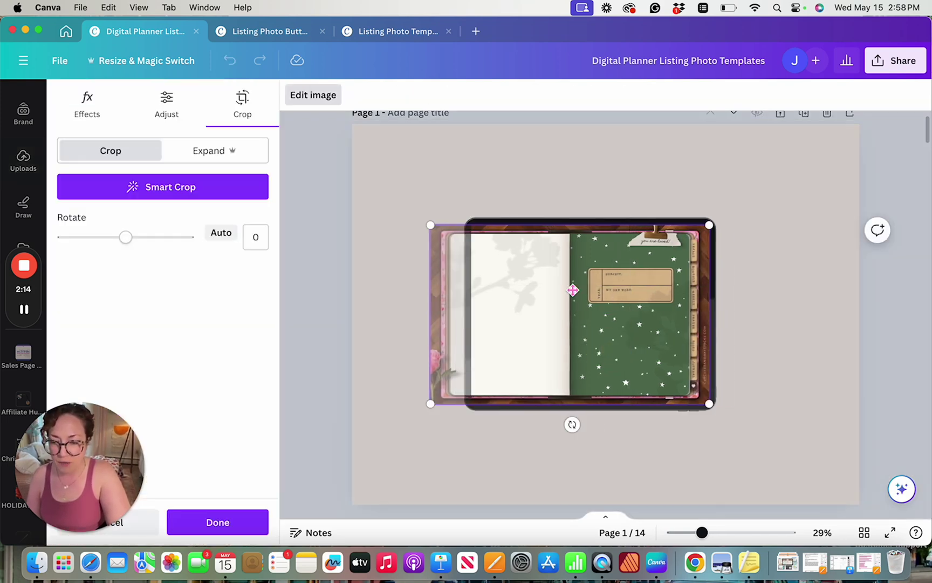
drag(560, 289, 694, 278)
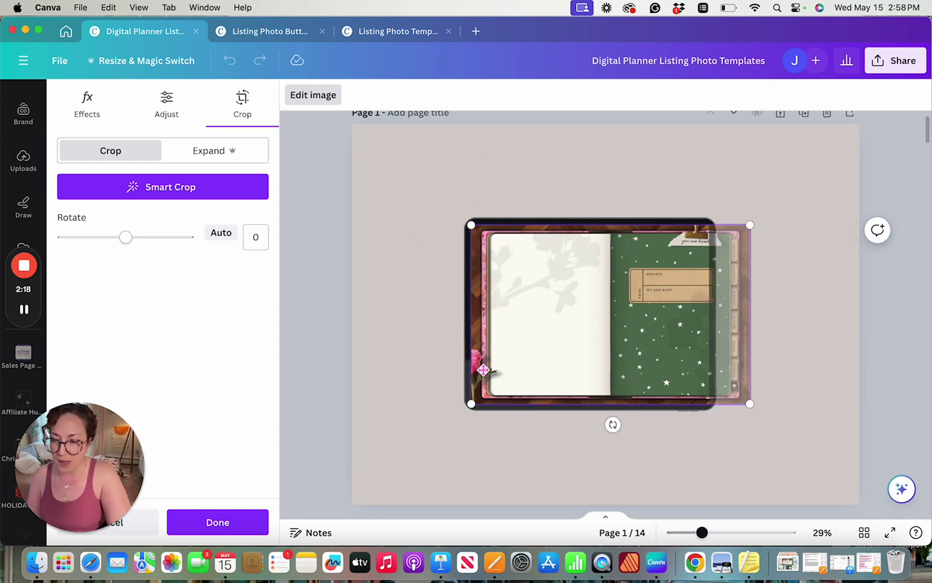
drag(566, 325, 531, 325)
click(574, 186)
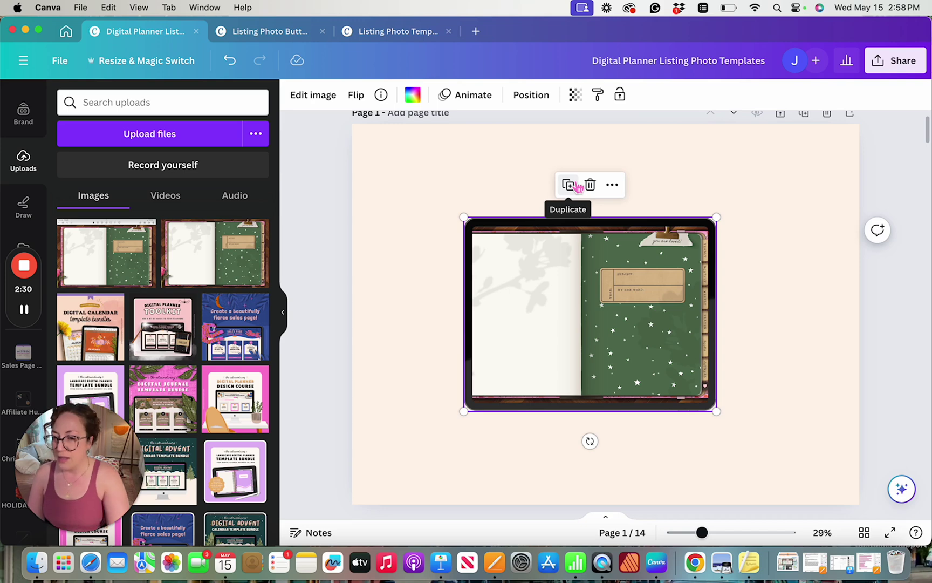
Nudge the current planner image slightly right inside the tablet frame.
double_click(618, 320)
drag(618, 319, 638, 319)
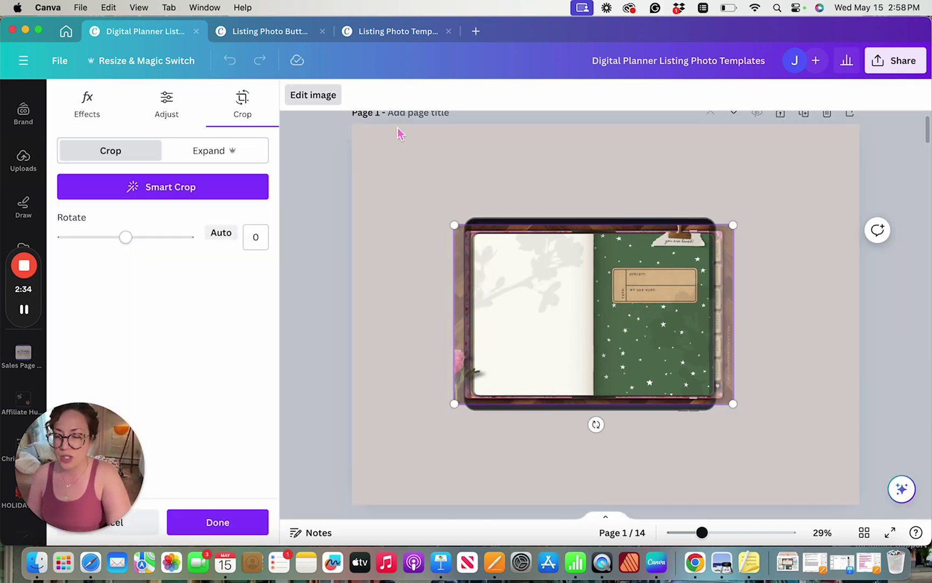
click(440, 185)
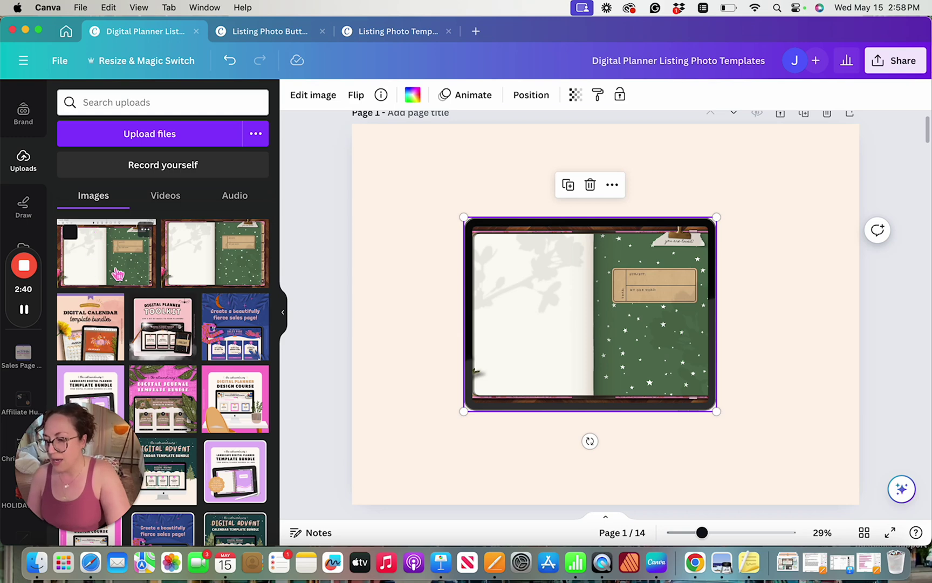
Swap in the planner screenshot with the app toolbar and fit it within the screen.
drag(117, 274, 493, 353)
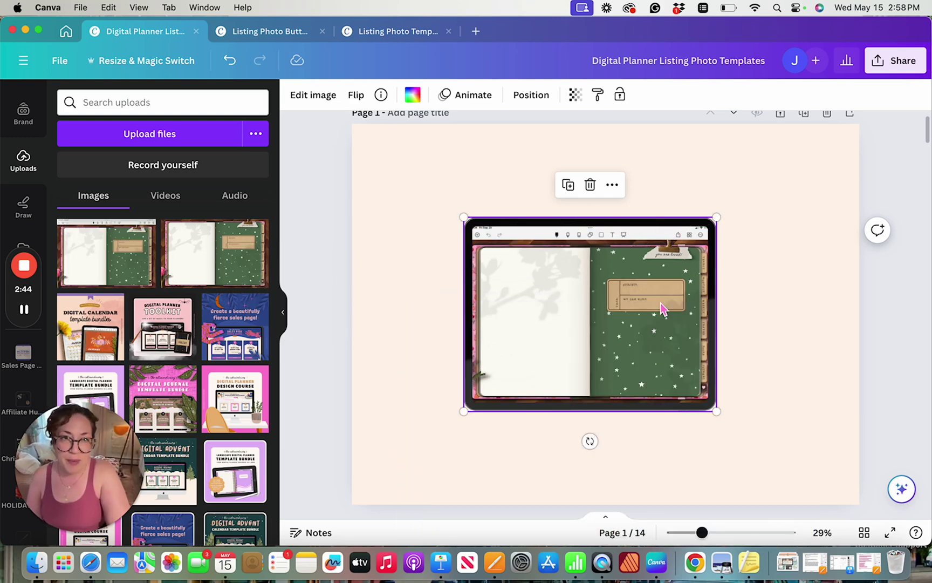
double_click(588, 338)
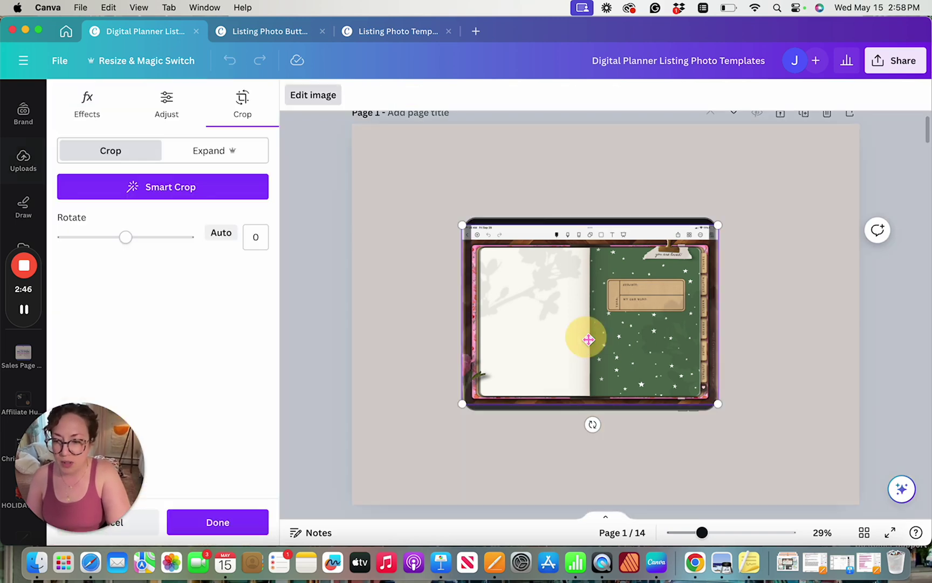
mouse_move(605, 295)
mouse_down()
mouse_move(584, 297)
mouse_move(622, 300)
mouse_move(610, 298)
mouse_up()
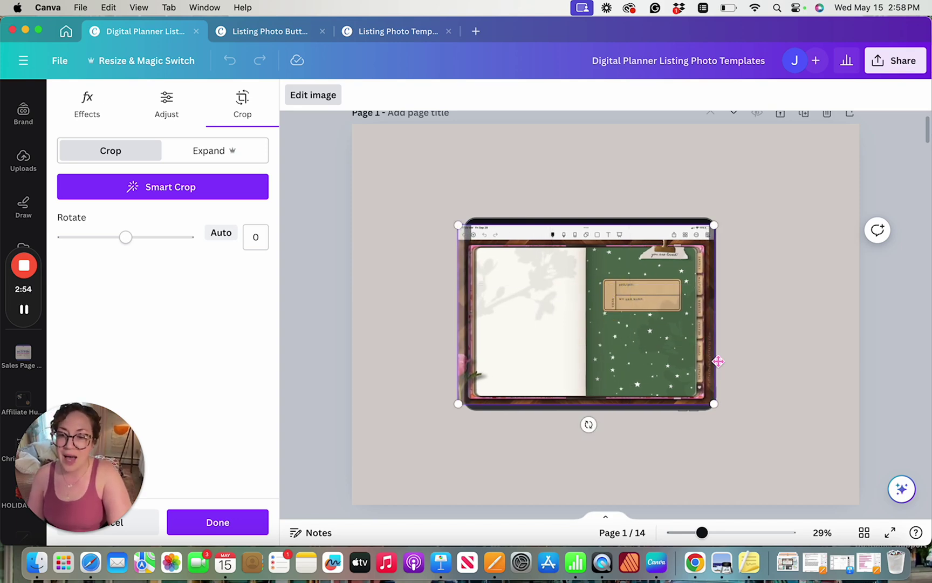
click(764, 390)
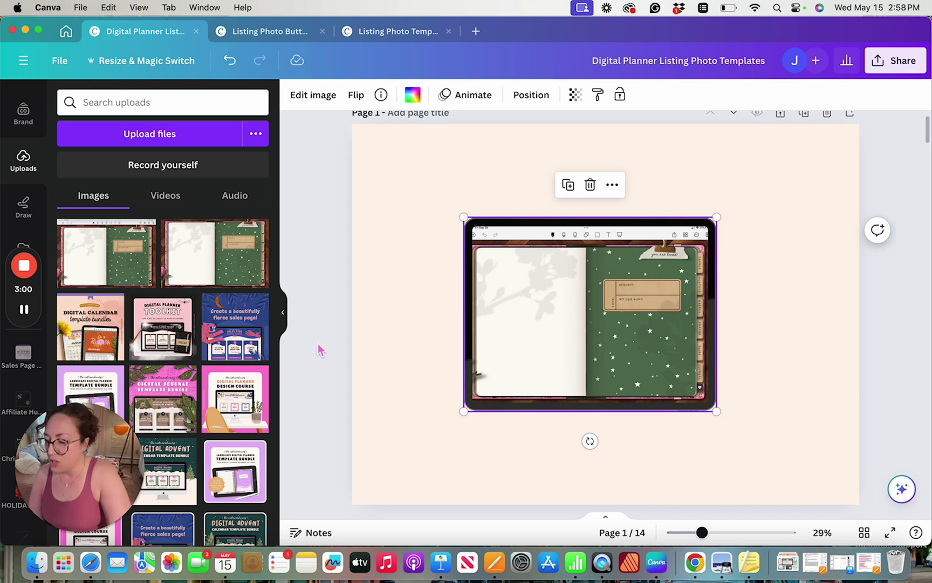
drag(398, 177, 745, 445)
Remove the screenshot from the tablet frame and return to the main Elements list.
key(Return)
key(Delete)
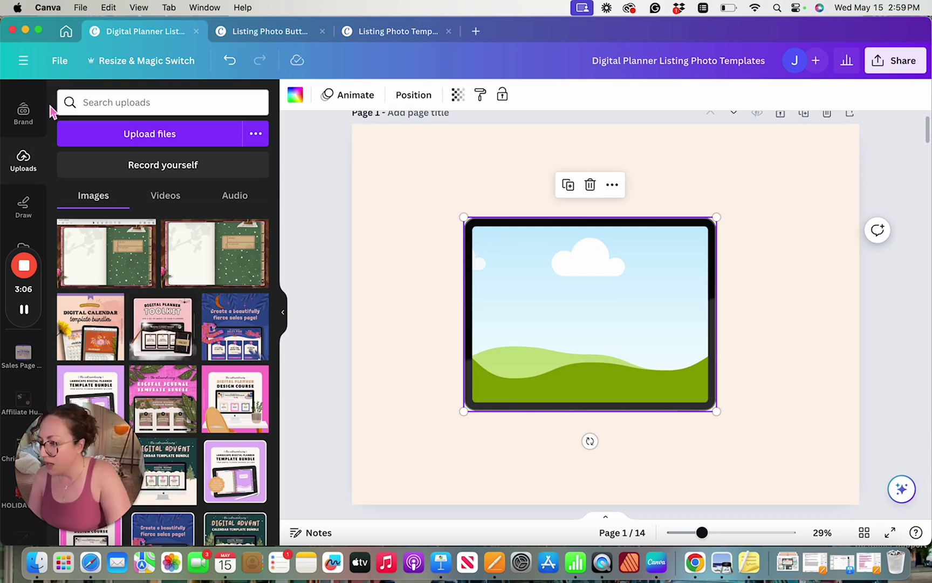
scroll(24, 197, up, 5)
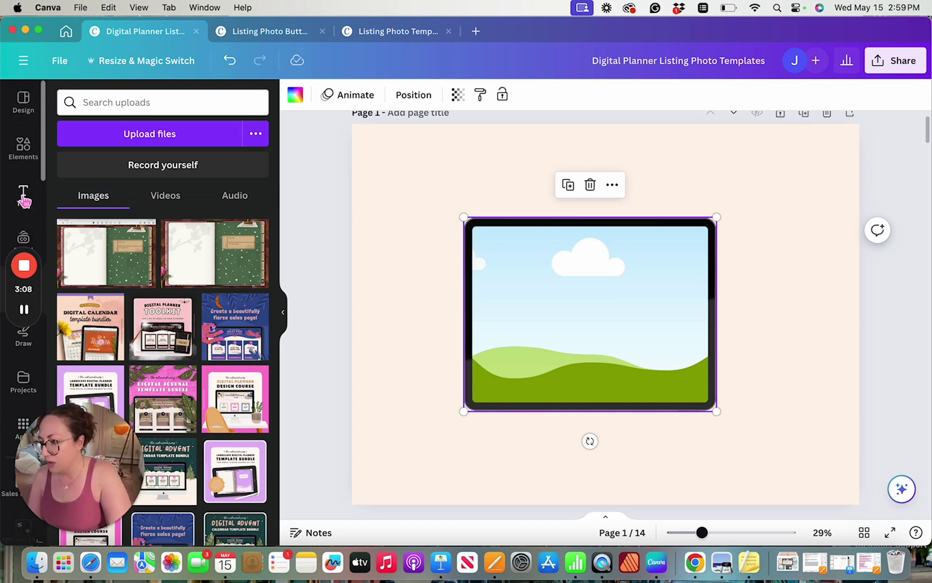
click(24, 148)
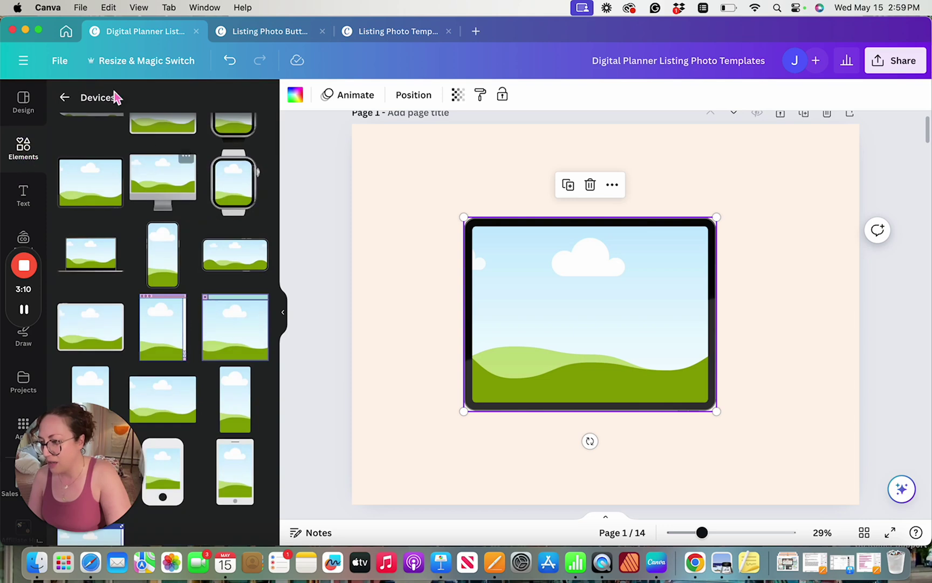
click(64, 97)
click(64, 98)
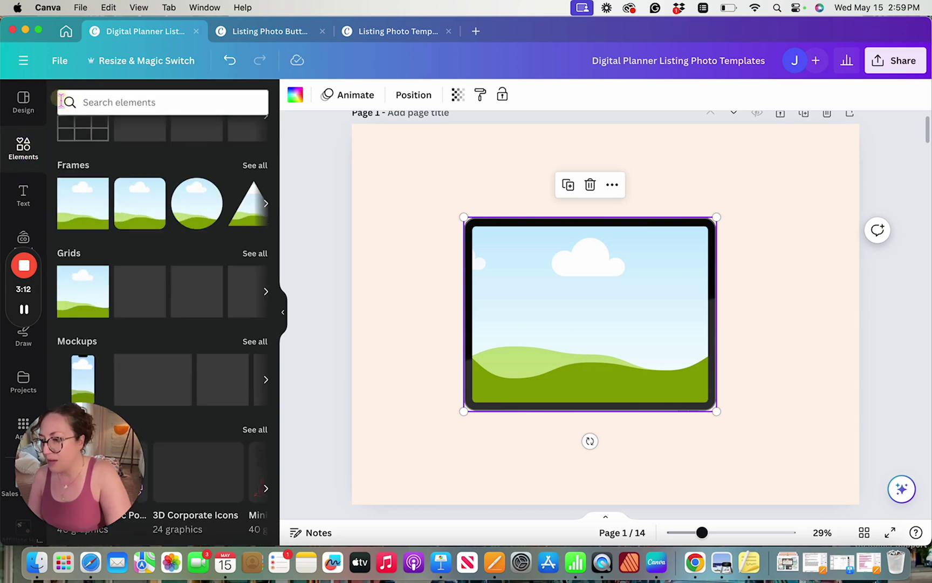
Search Elements for 'ipad', show all iPad photo results, and delete the old tablet frame.
scroll(201, 231, up, 15)
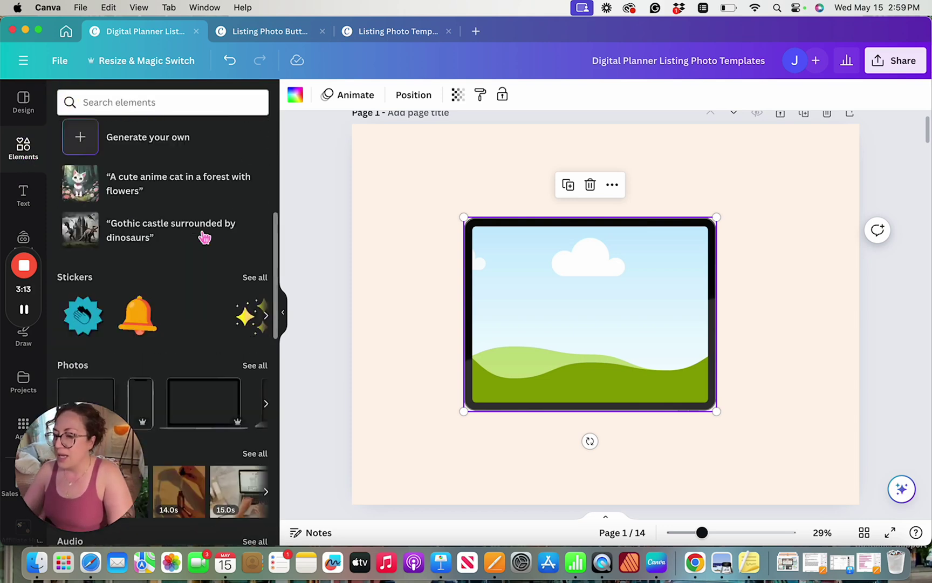
click(149, 103)
text(ipad)
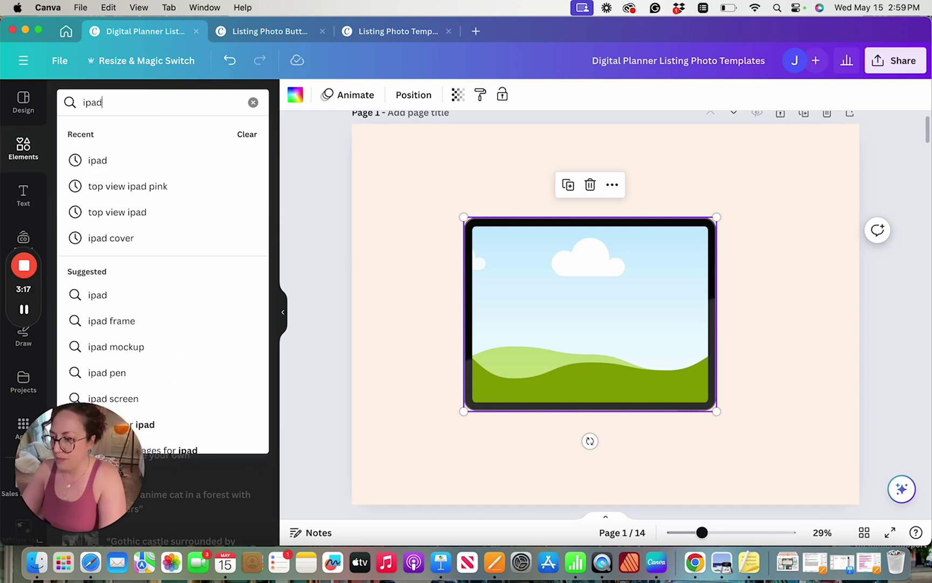
key(Return)
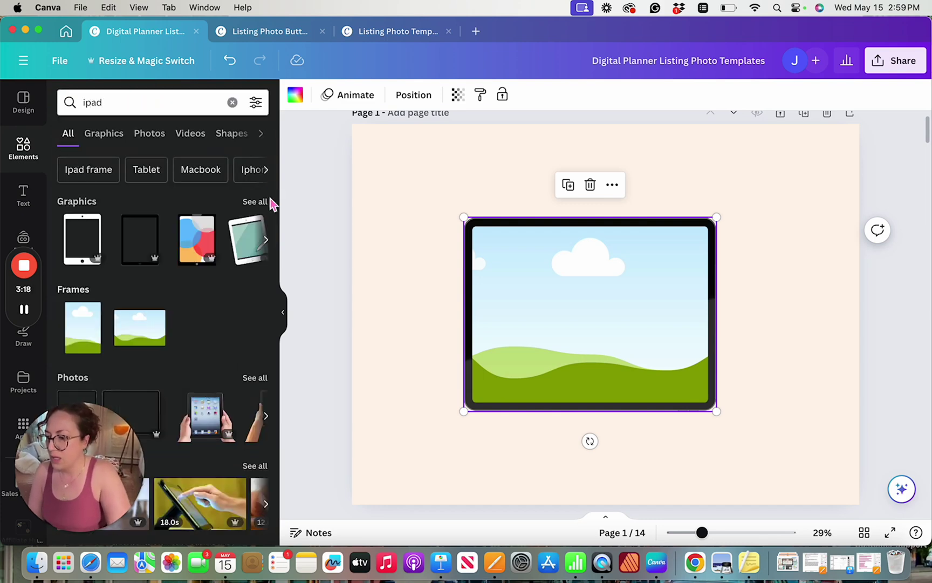
scroll(209, 271, down, 4)
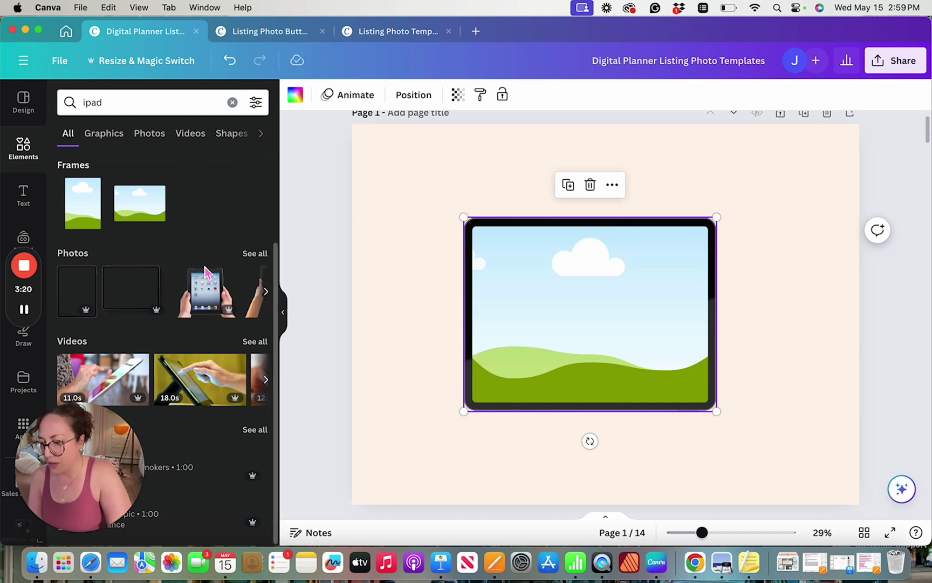
click(254, 255)
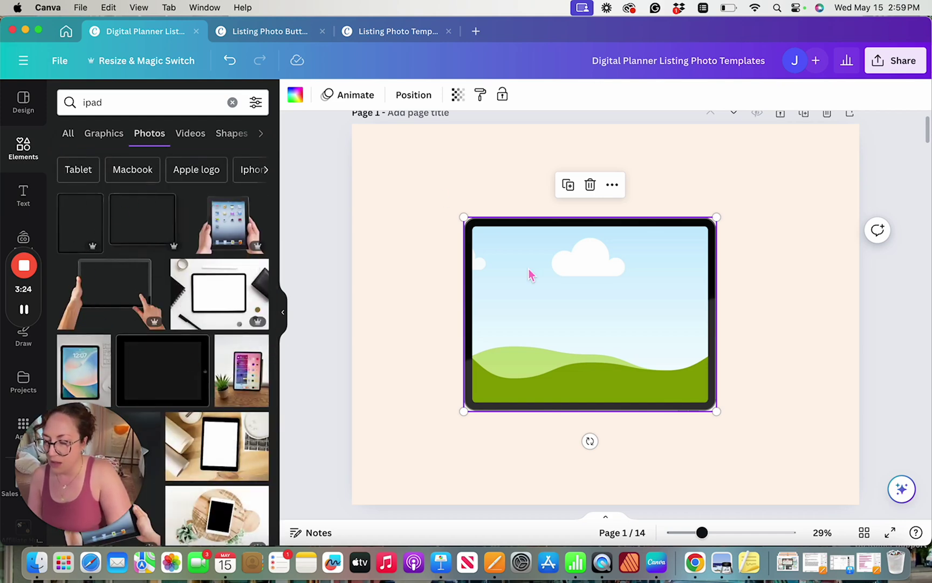
key(Delete)
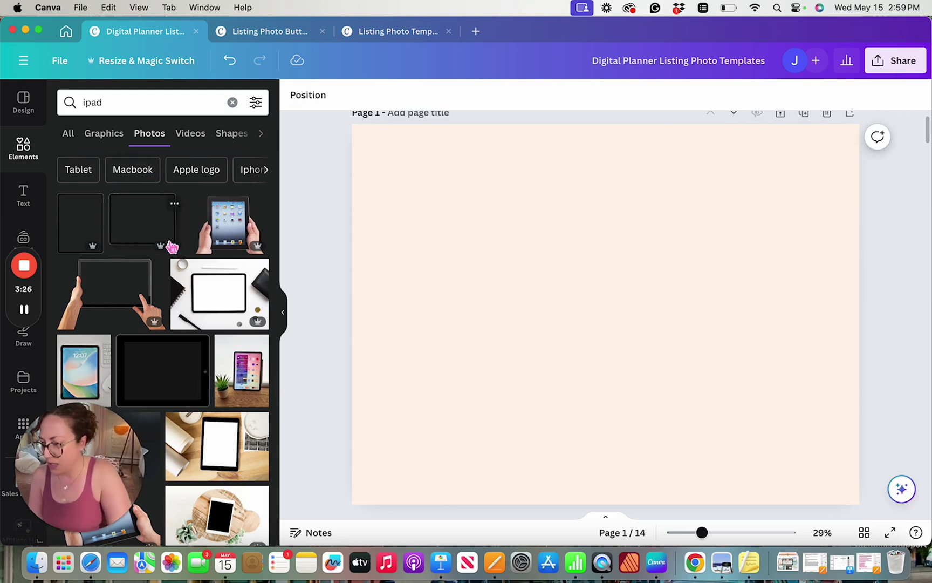
Add the shadowed black iPad mockup photo and nudge it to the page centre.
click(142, 218)
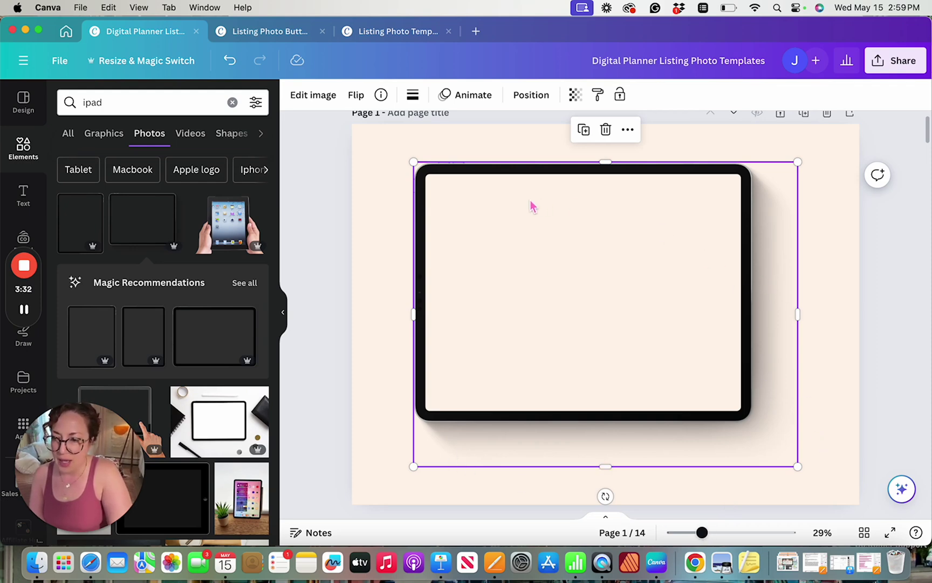
mouse_move(421, 231)
mouse_down()
mouse_move(300, 225)
mouse_move(493, 216)
mouse_move(434, 227)
mouse_up()
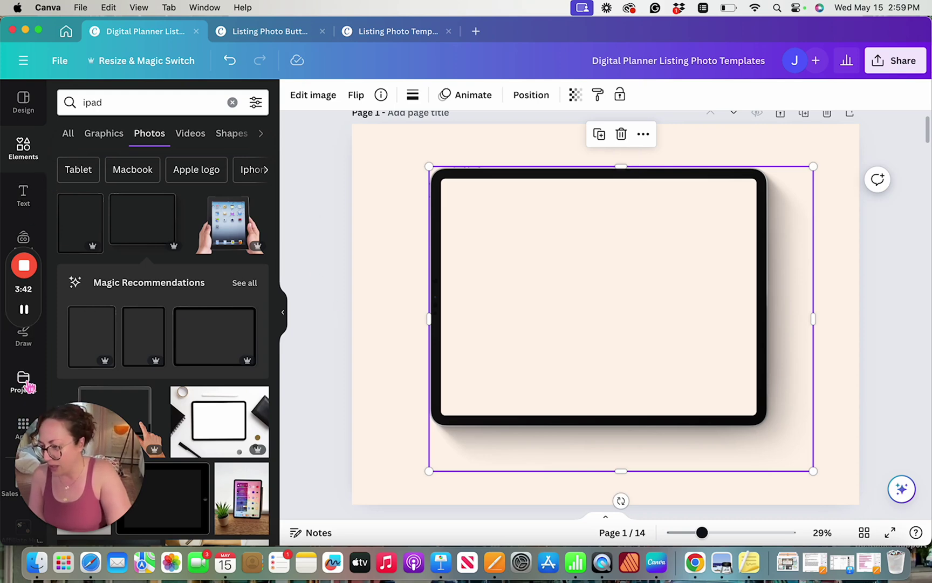
scroll(27, 386, down, 3)
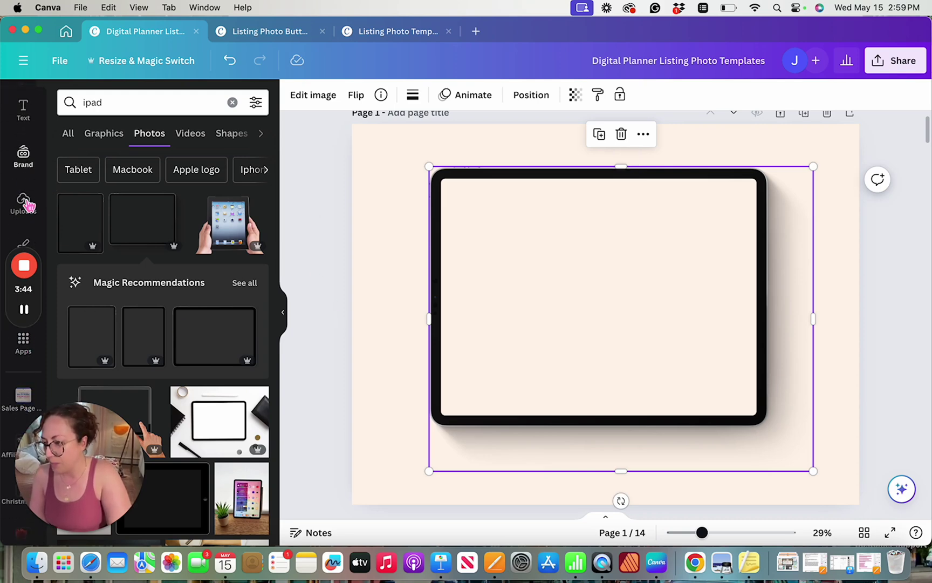
Add the first planner upload and resize it to fit the iPad screen.
click(24, 205)
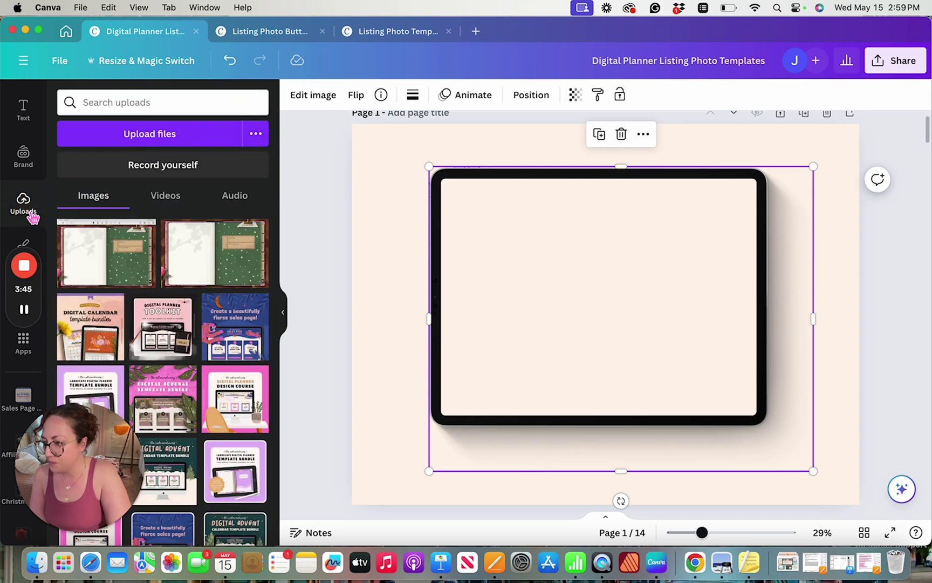
click(125, 264)
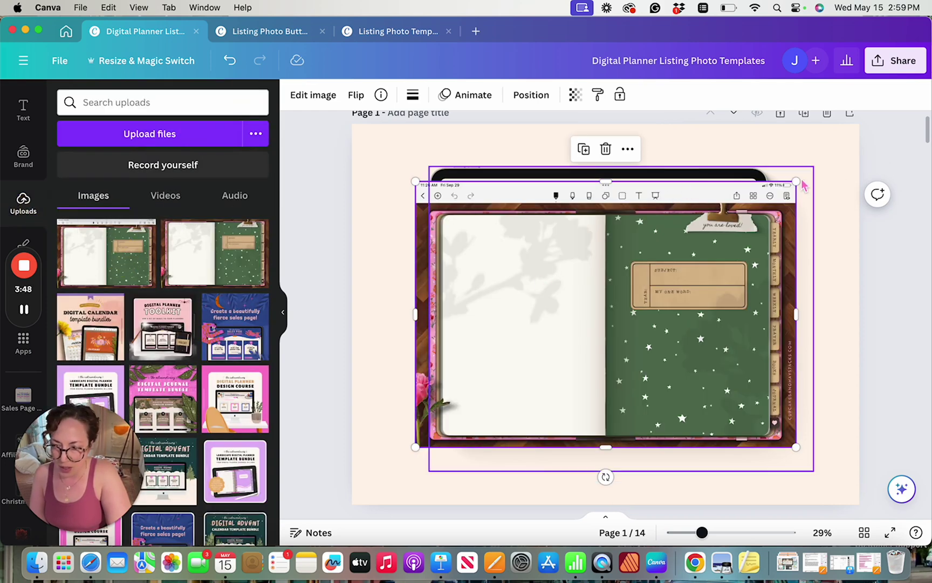
drag(796, 181, 752, 203)
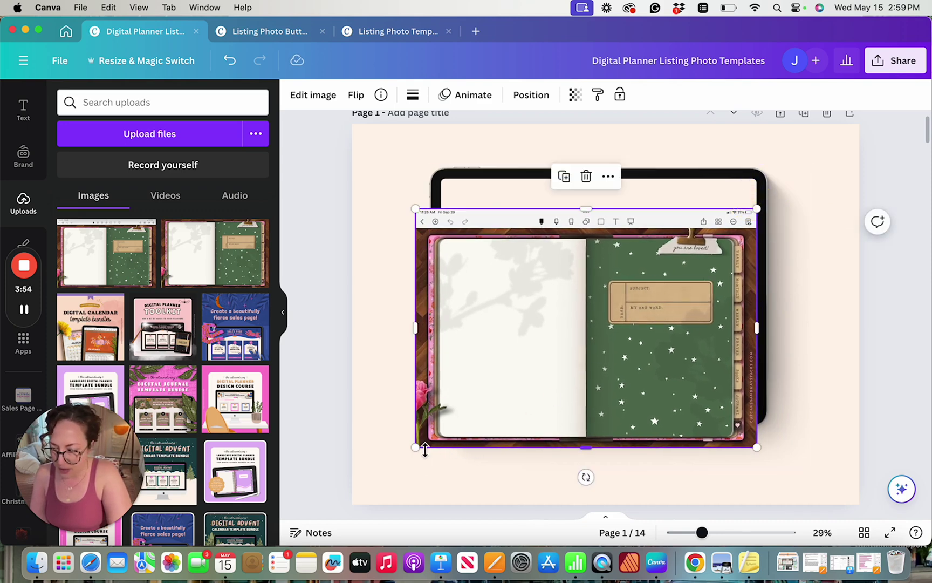
drag(417, 448, 445, 439)
drag(572, 351, 573, 325)
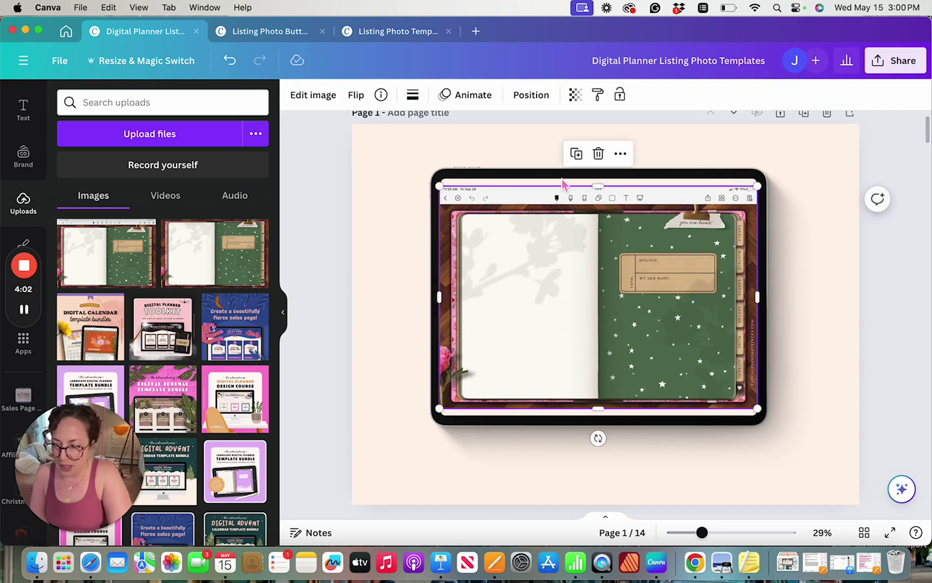
Send the planner image behind the iPad bezel with Position > To back.
click(547, 99)
click(204, 155)
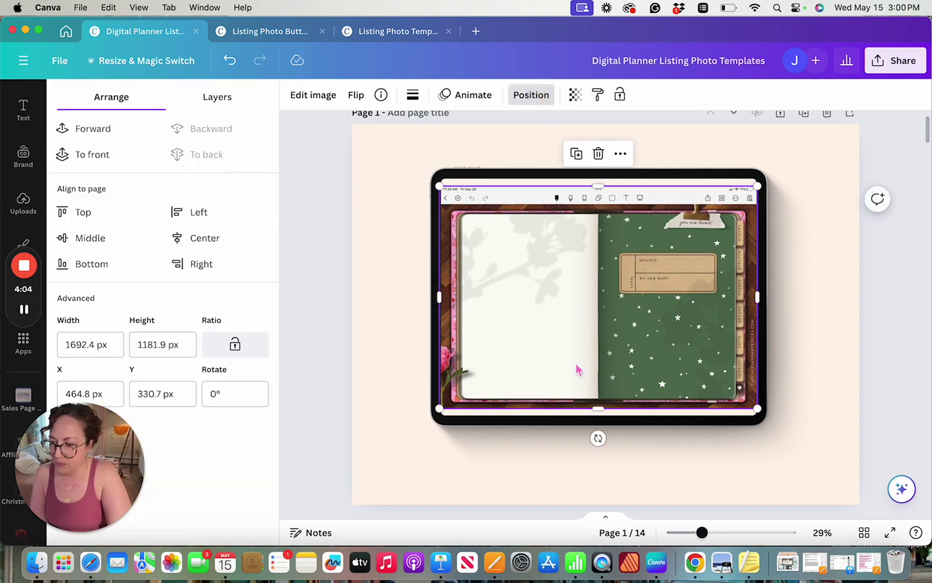
click(822, 408)
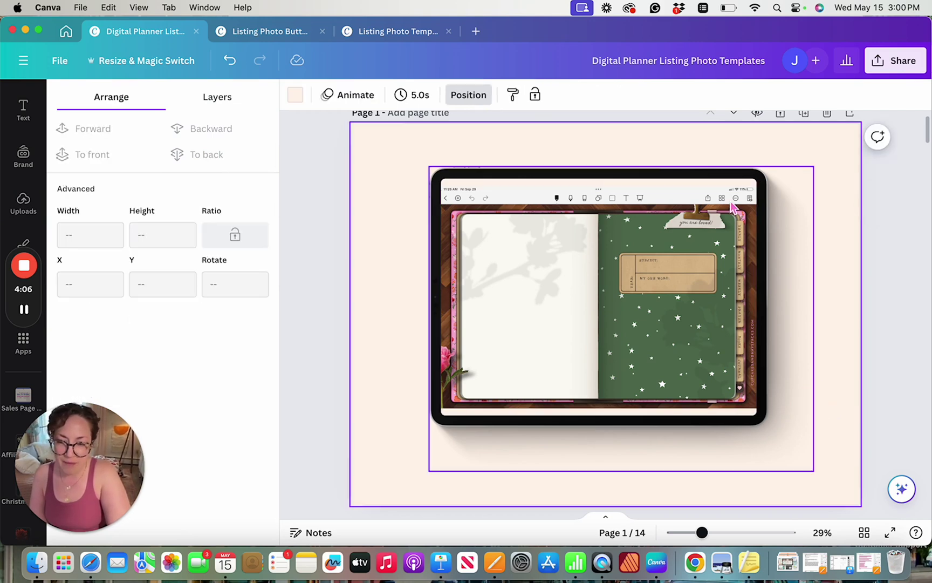
scroll(733, 207, up, 5)
scroll(733, 207, up, 2)
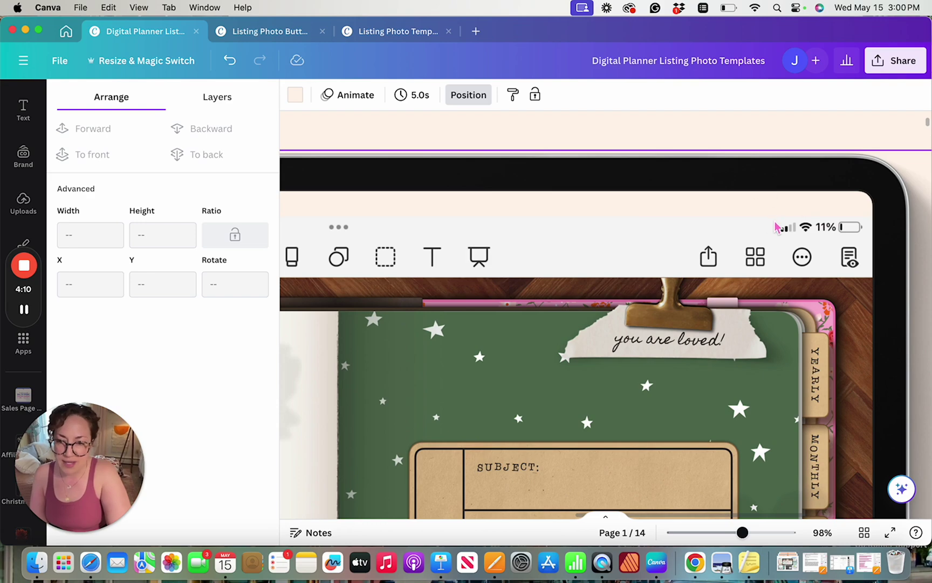
scroll(775, 229, down, 10)
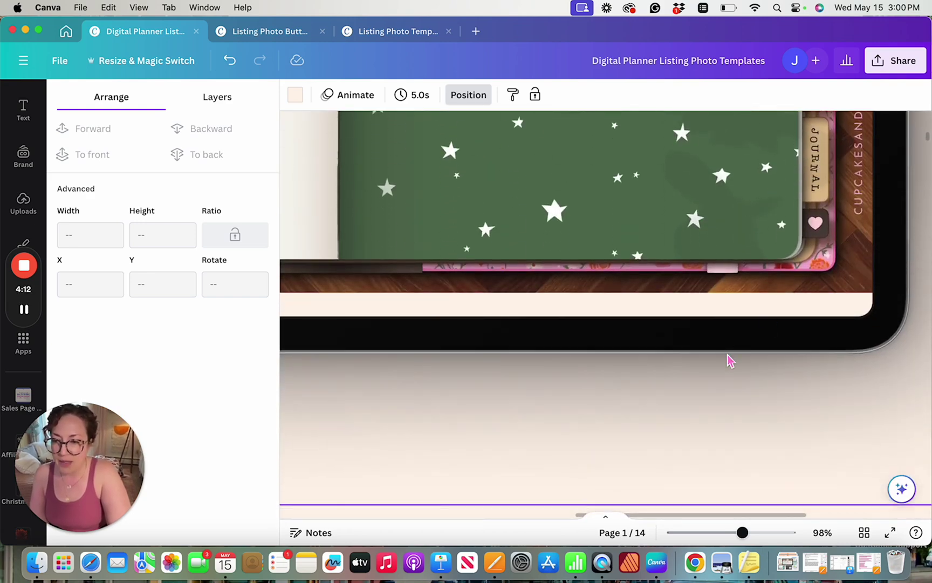
scroll(730, 360, down, 5)
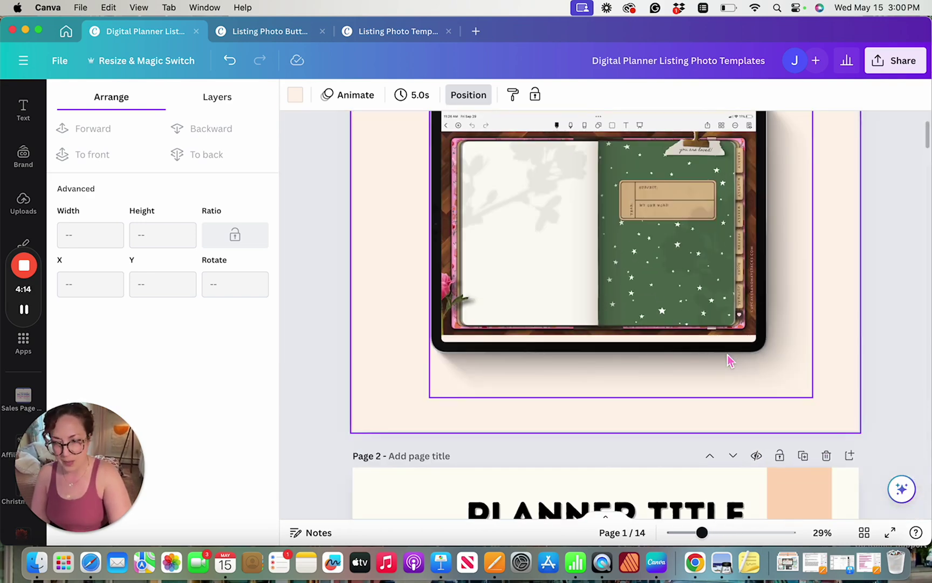
scroll(728, 355, up, 3)
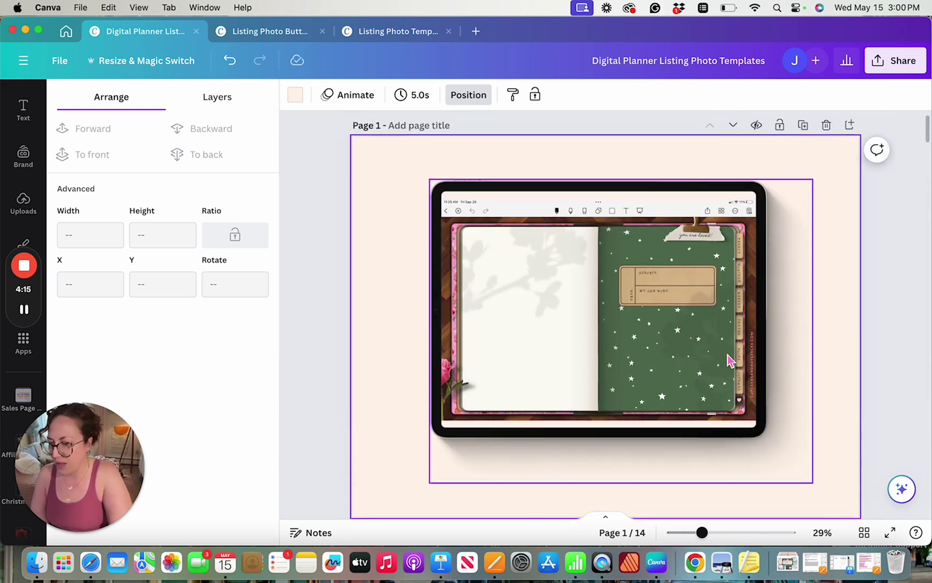
Marquee-select the whole iPad mockup and delete it from page 1.
click(401, 182)
drag(401, 182, 756, 472)
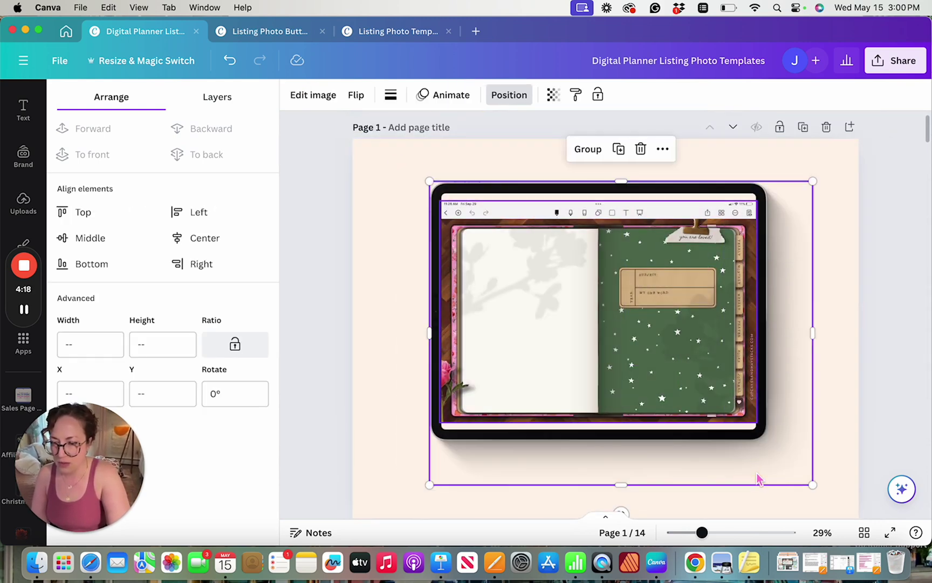
key(Delete)
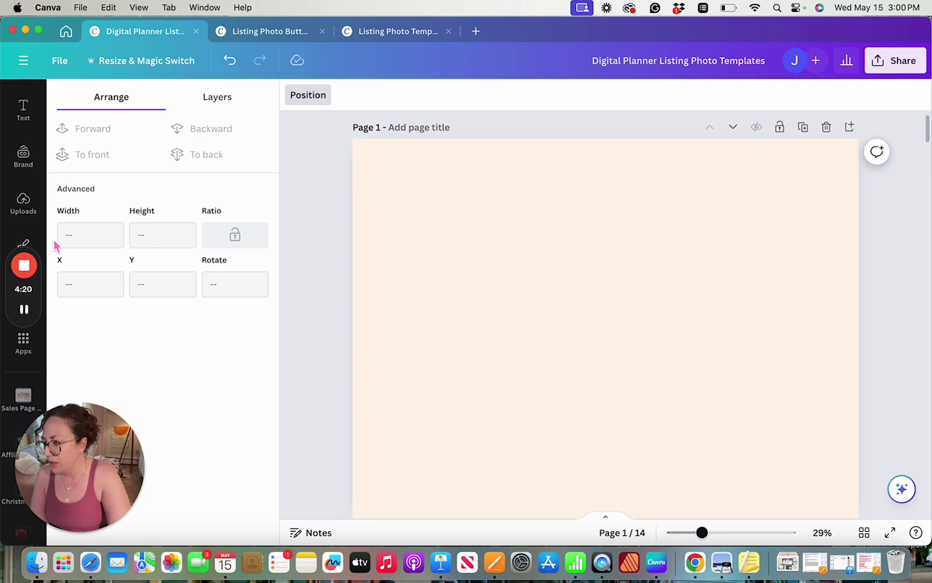
Open Elements and show all Magic Recommendations device frames.
scroll(22, 146, up, 2)
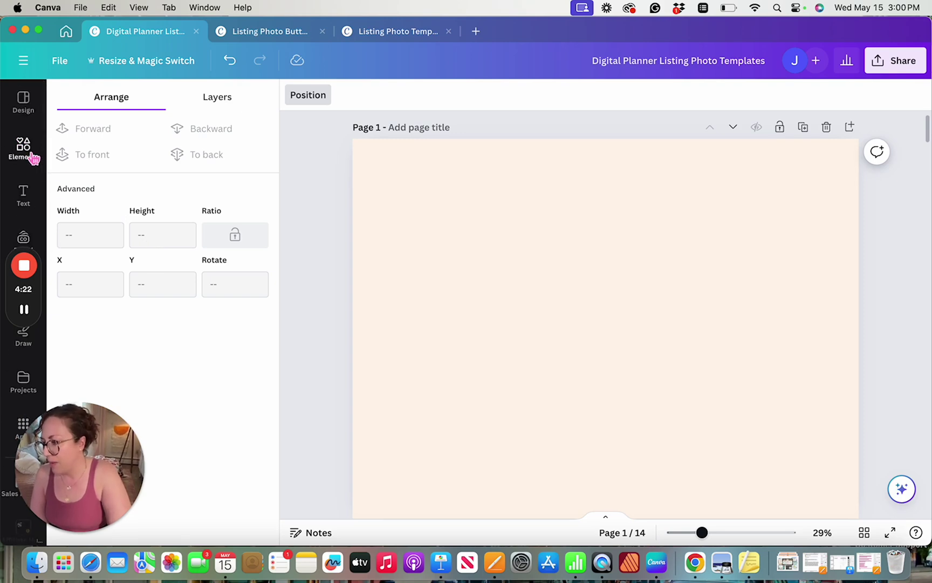
click(29, 152)
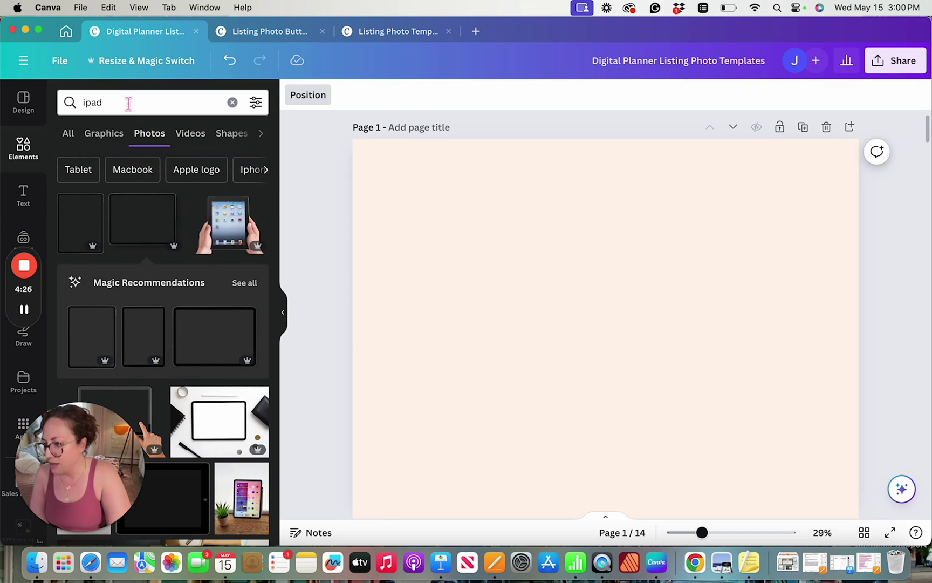
scroll(117, 302, down, 3)
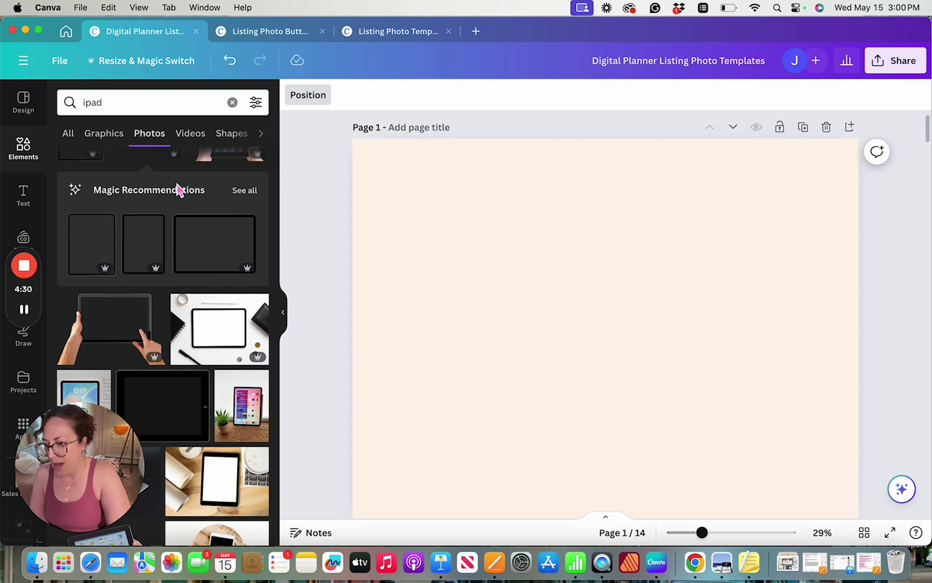
click(246, 191)
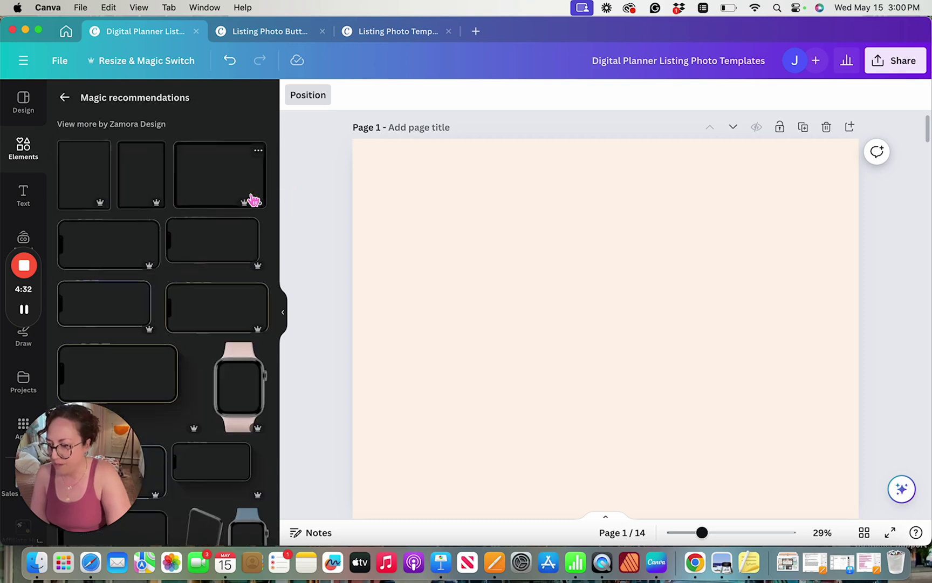
Add the top-right black tablet frame from Magic Recommendations to page 1.
click(215, 177)
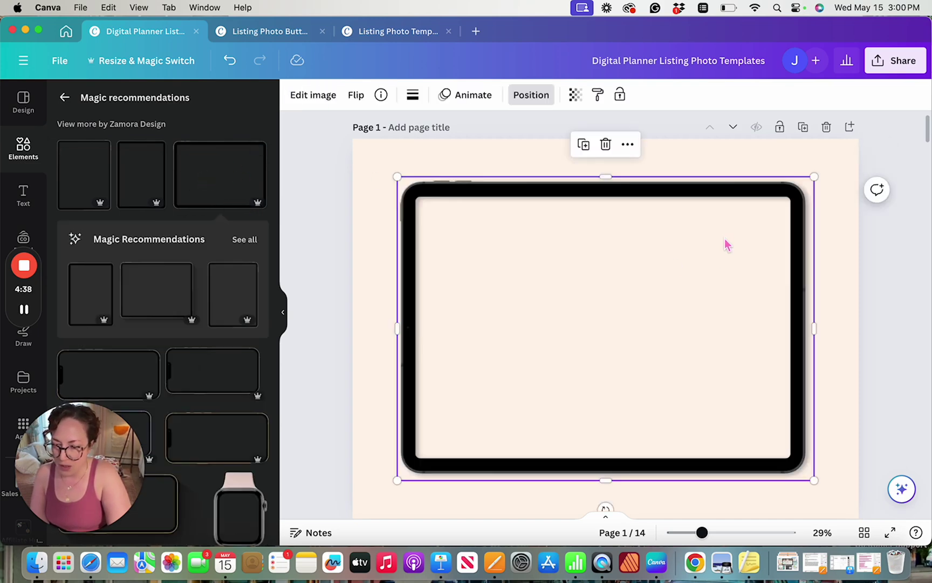
scroll(722, 252, down, 3)
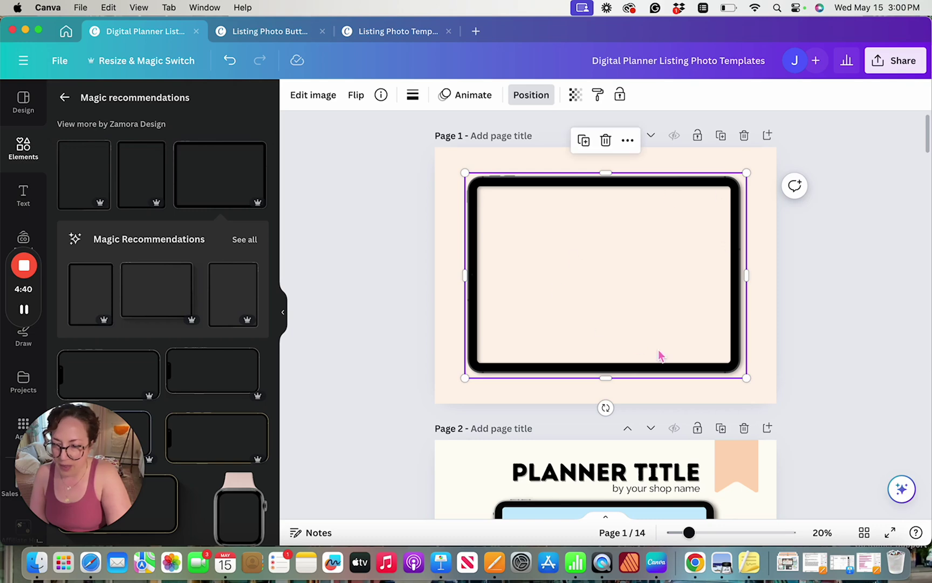
scroll(675, 233, up, 3)
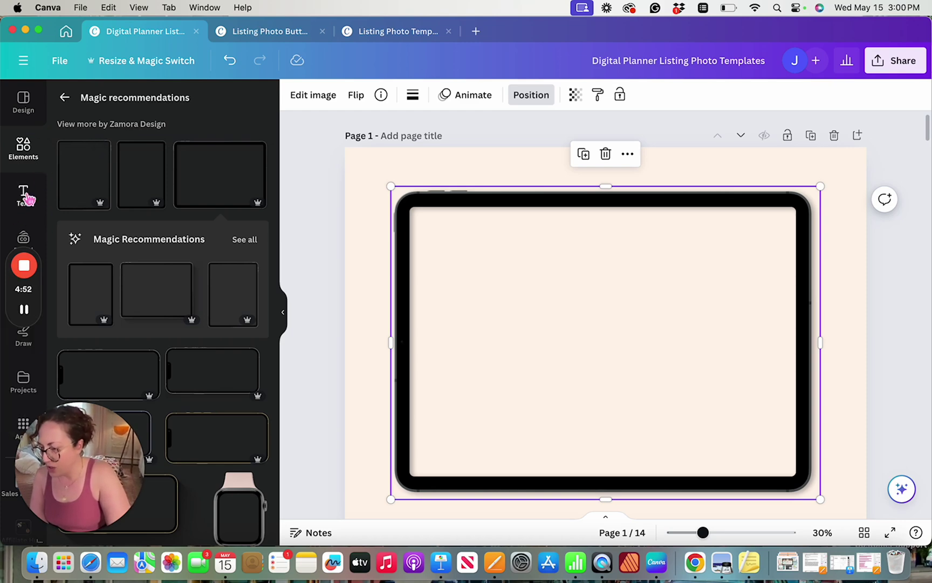
scroll(27, 198, down, 3)
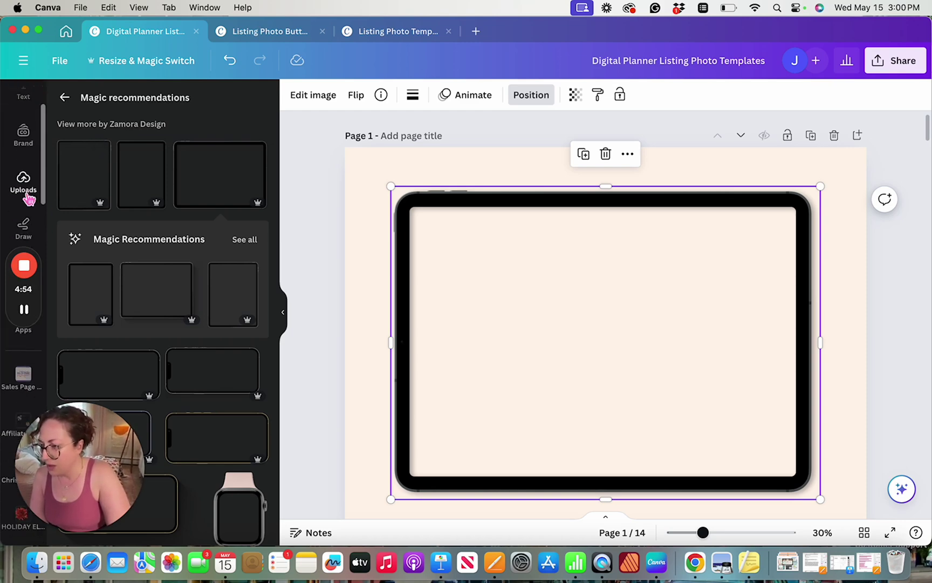
Drop the uploaded planner screenshot into the tablet frame and send it behind the frame.
click(23, 182)
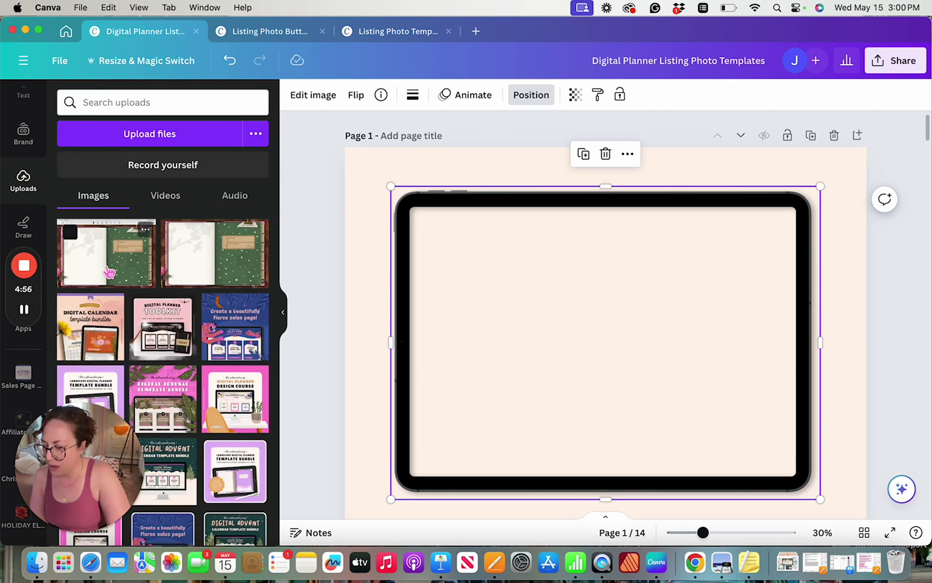
drag(110, 272, 682, 274)
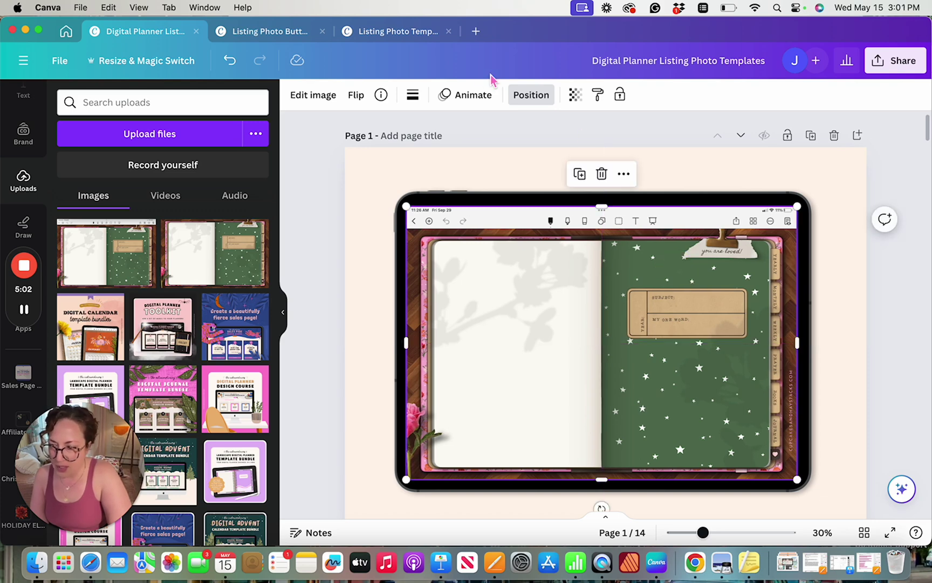
click(532, 100)
click(208, 155)
click(845, 317)
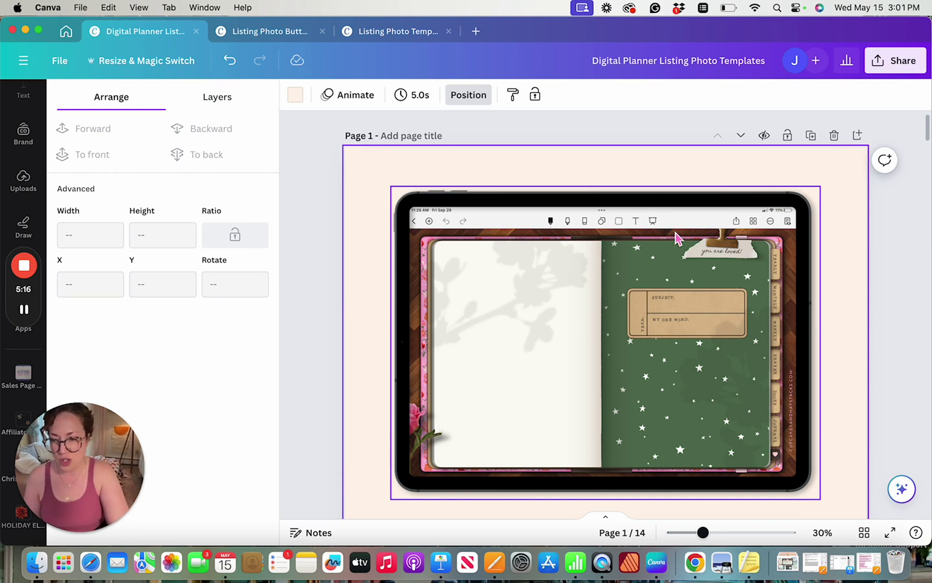
scroll(677, 237, up, 5)
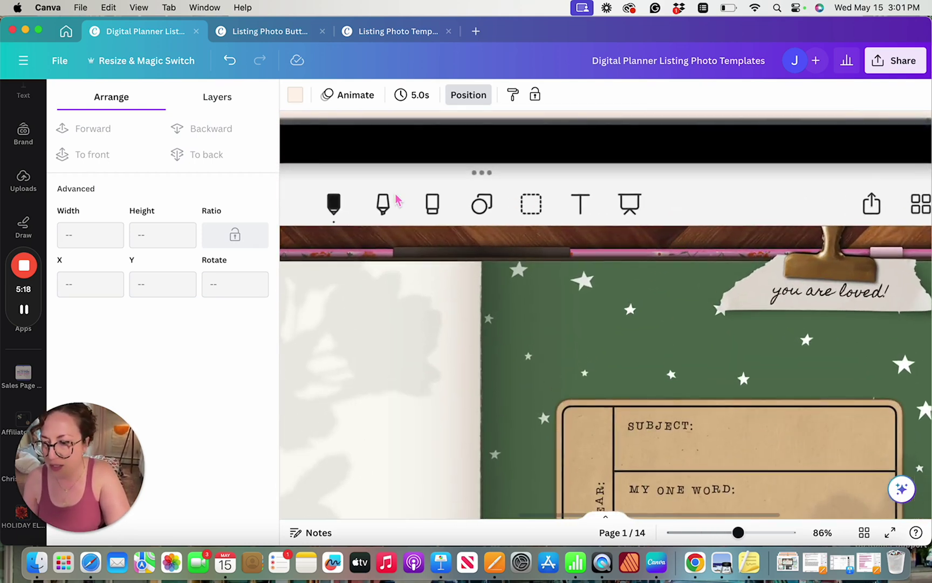
scroll(396, 199, left, 10)
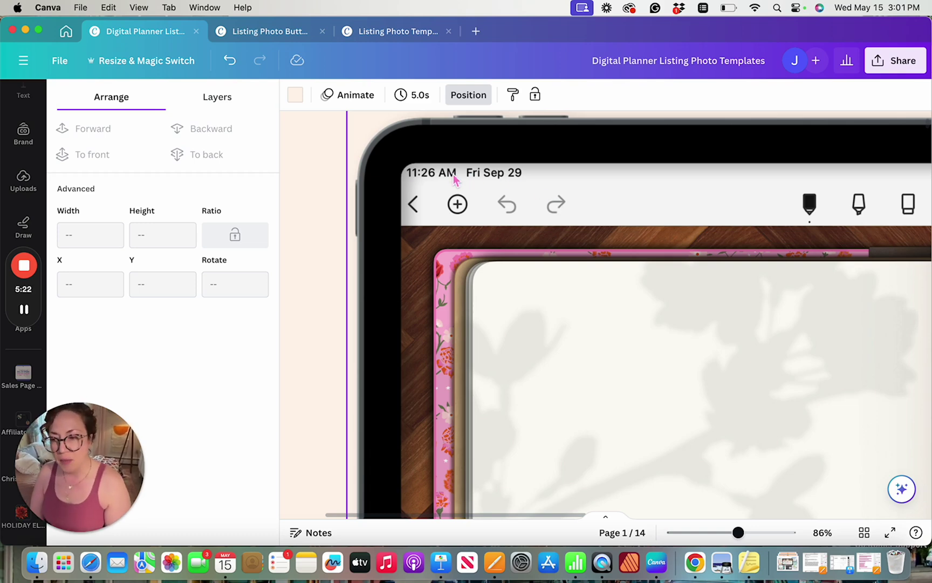
scroll(455, 179, up, 2)
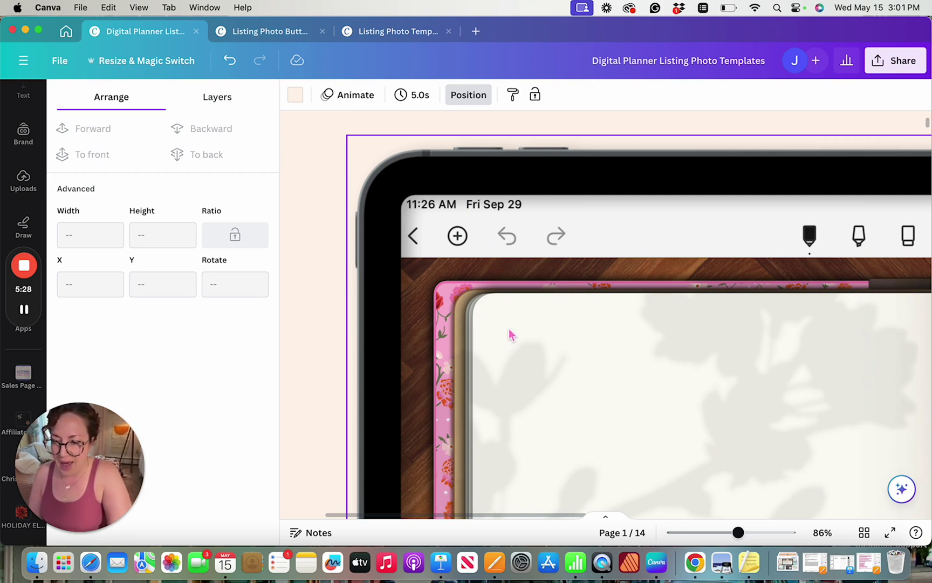
scroll(509, 334, down, 5)
scroll(501, 344, down, 4)
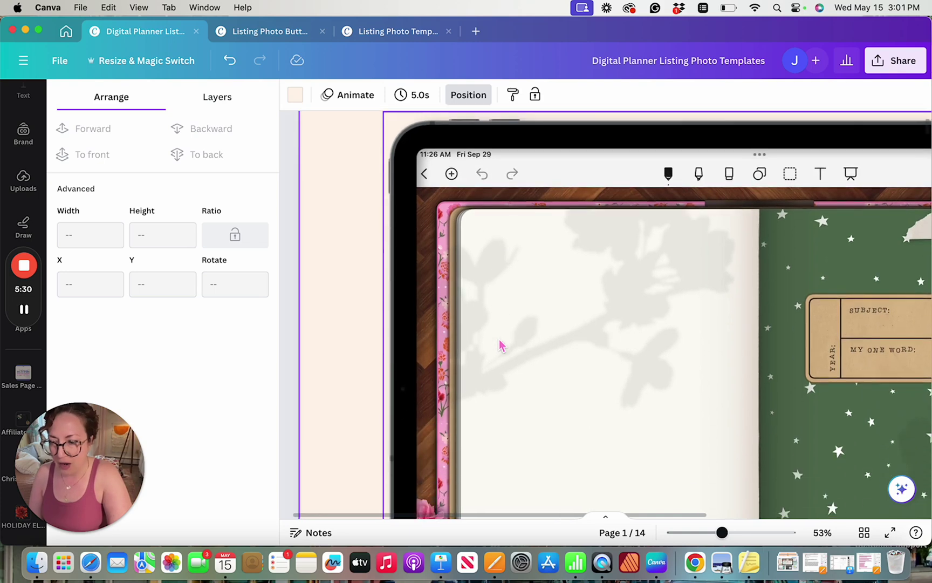
scroll(501, 346, down, 5)
scroll(501, 345, right, 5)
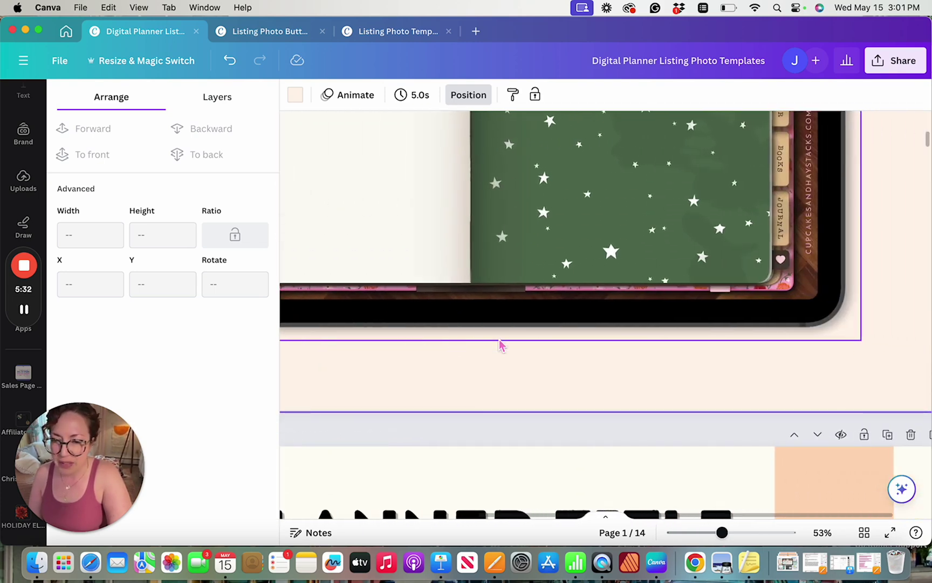
scroll(500, 345, up, 5)
scroll(500, 345, left, 2)
scroll(500, 345, down, 2)
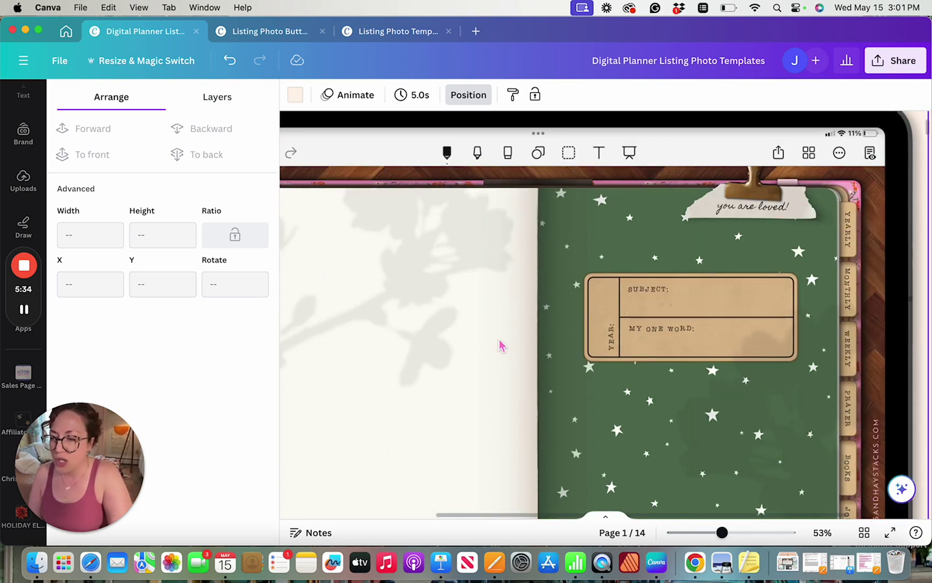
Send the tablet mockup image to the back, then delete the planner screenshot from its screen.
scroll(518, 332, down, 5)
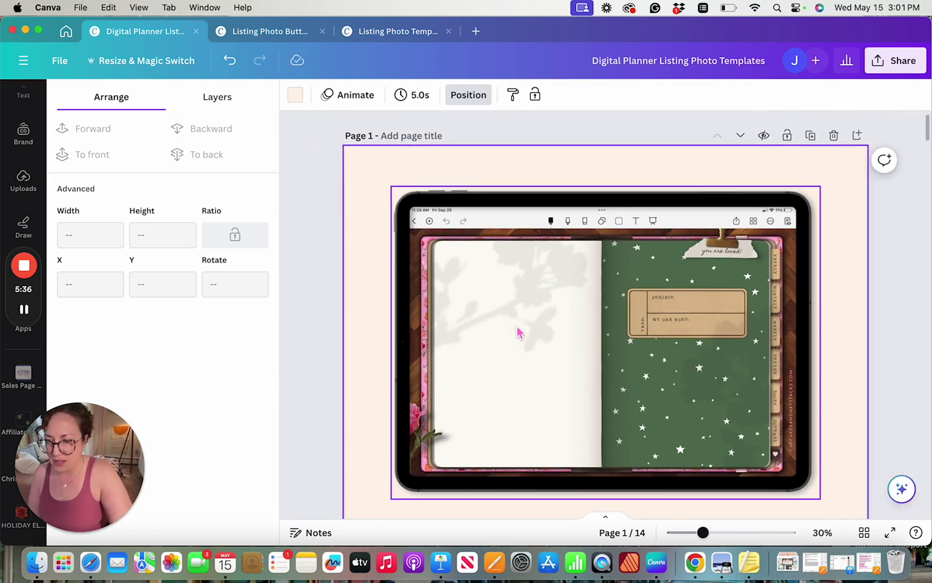
scroll(520, 328, up, 3)
scroll(520, 329, down, 1)
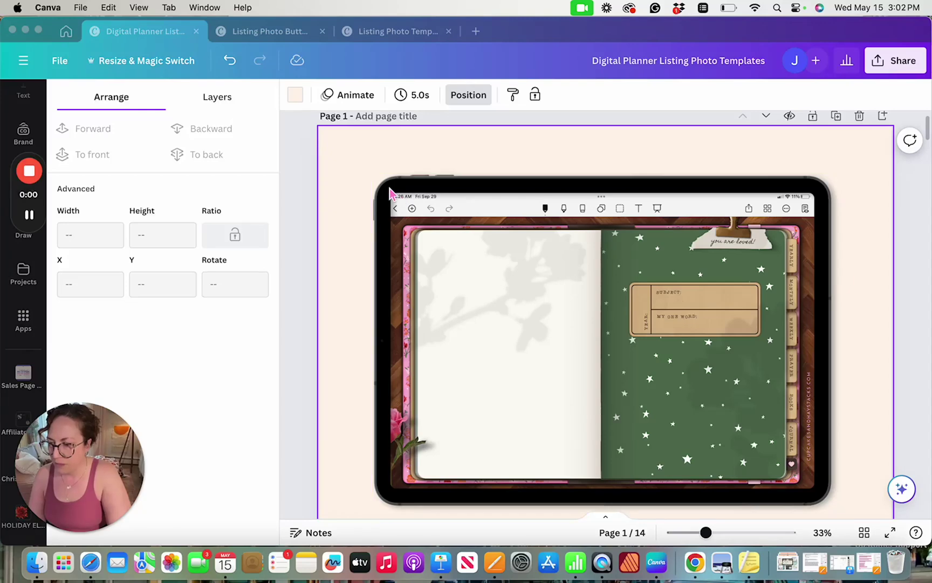
click(390, 193)
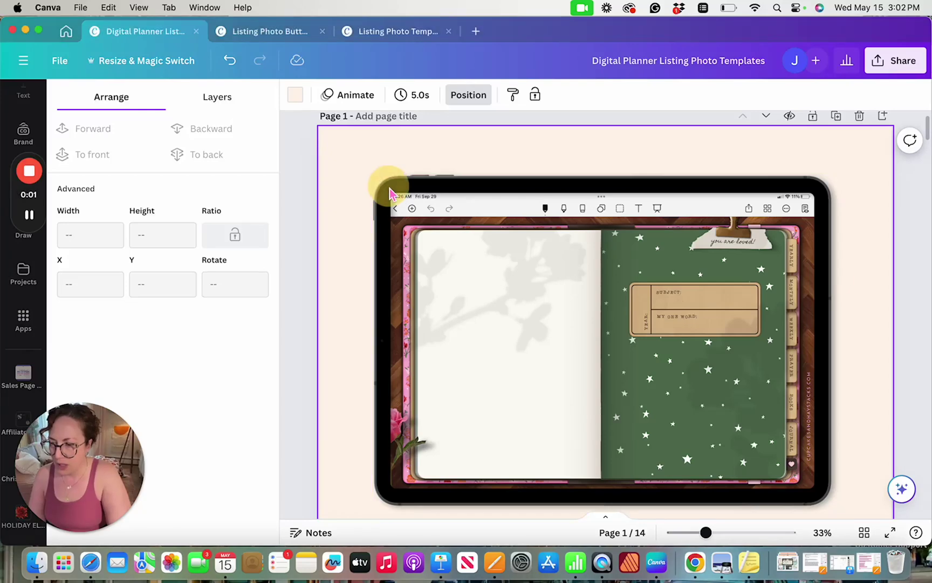
click(386, 200)
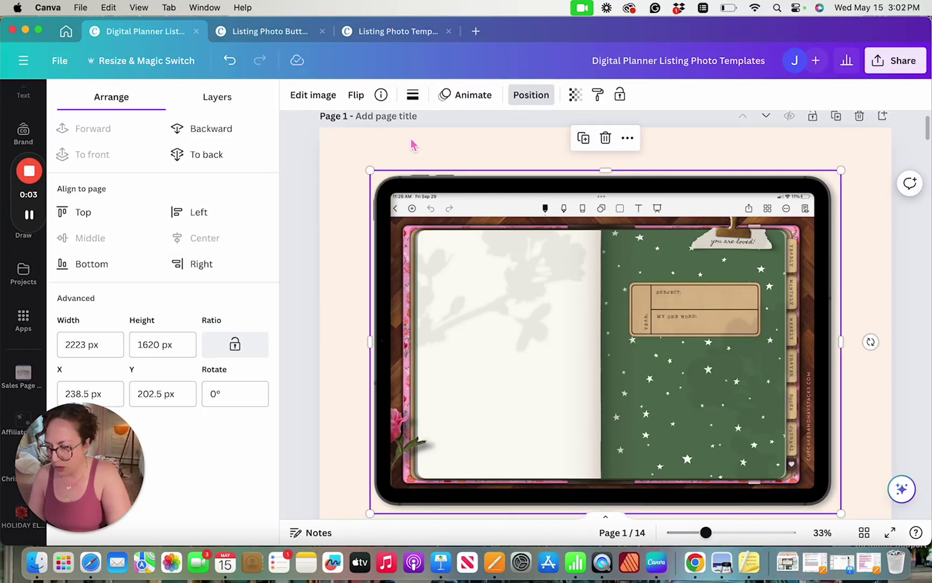
click(208, 155)
click(460, 309)
key(BackSpace)
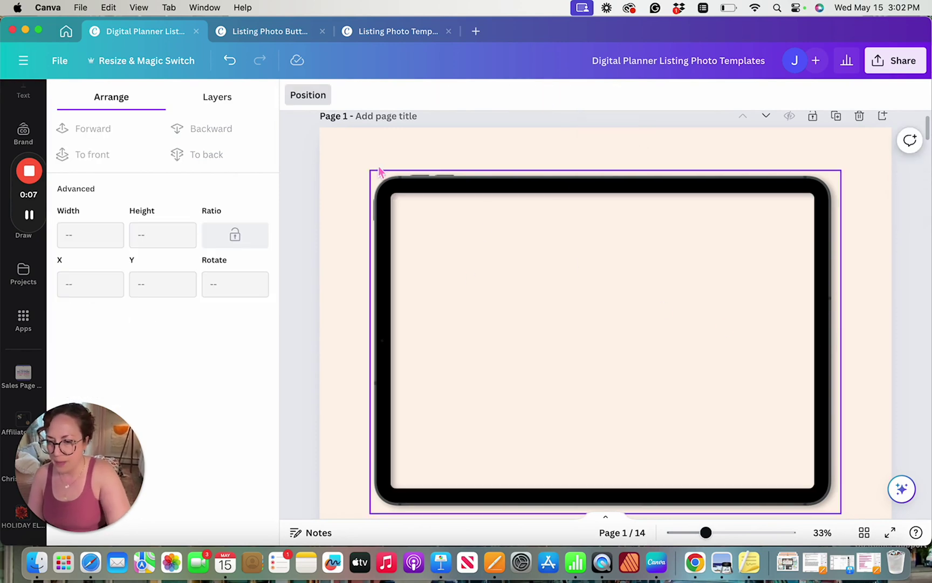
scroll(26, 305, up, 3)
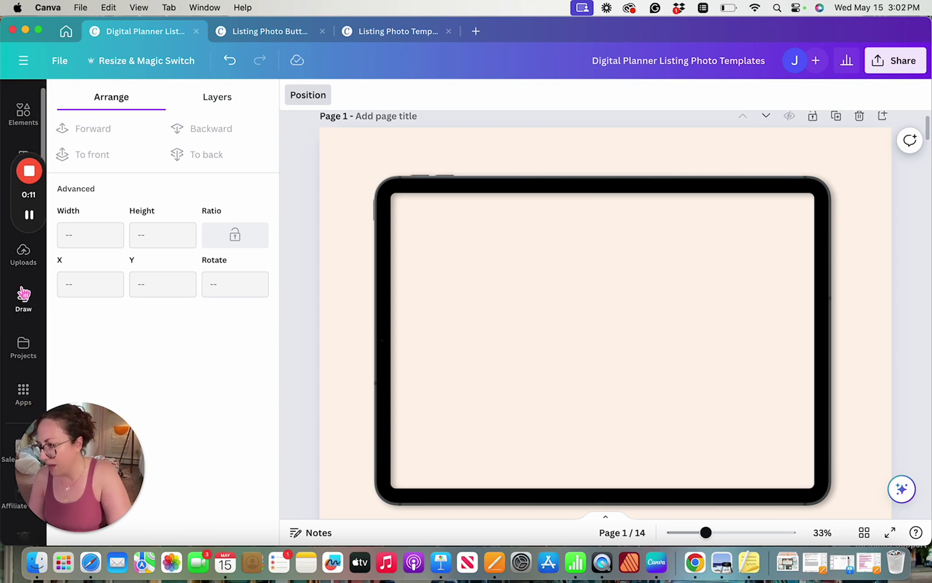
Clear the previous element search and run a new search for 'ipad'.
scroll(26, 113, down, 1)
click(26, 116)
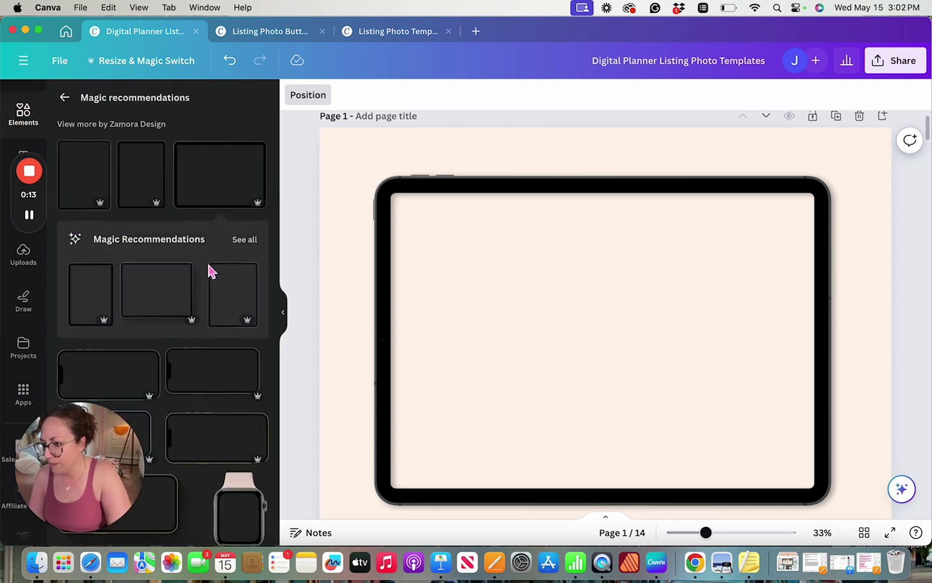
click(68, 98)
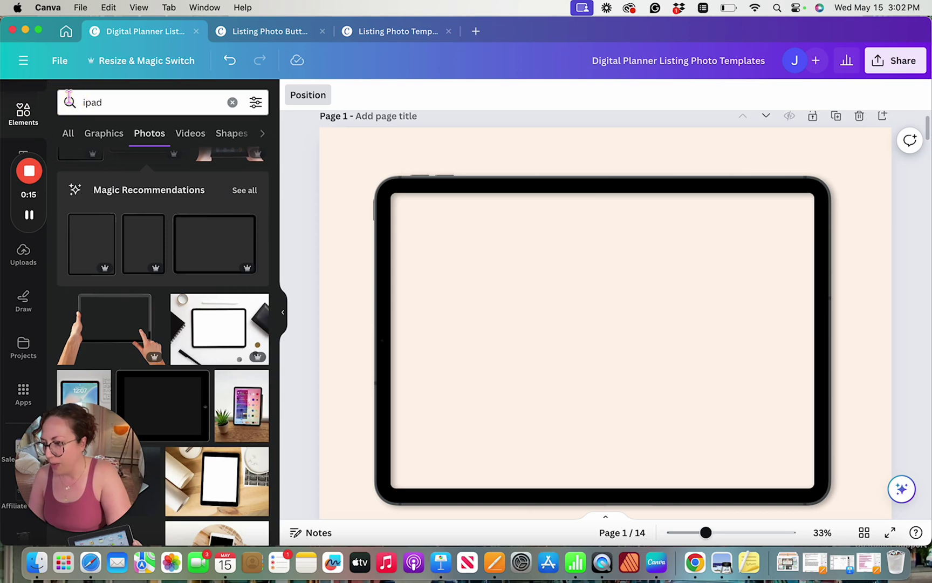
click(232, 102)
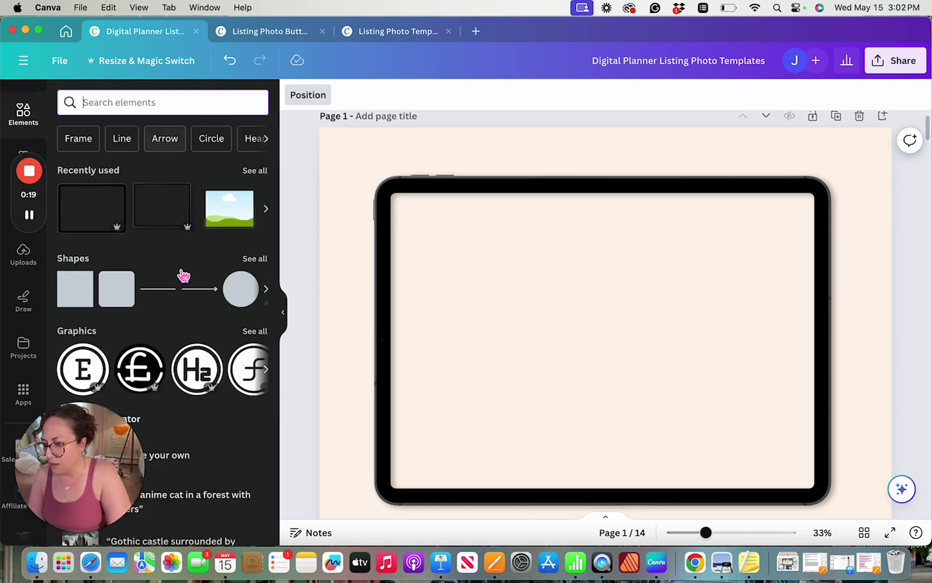
scroll(211, 366, down, 2)
scroll(217, 381, down, 5)
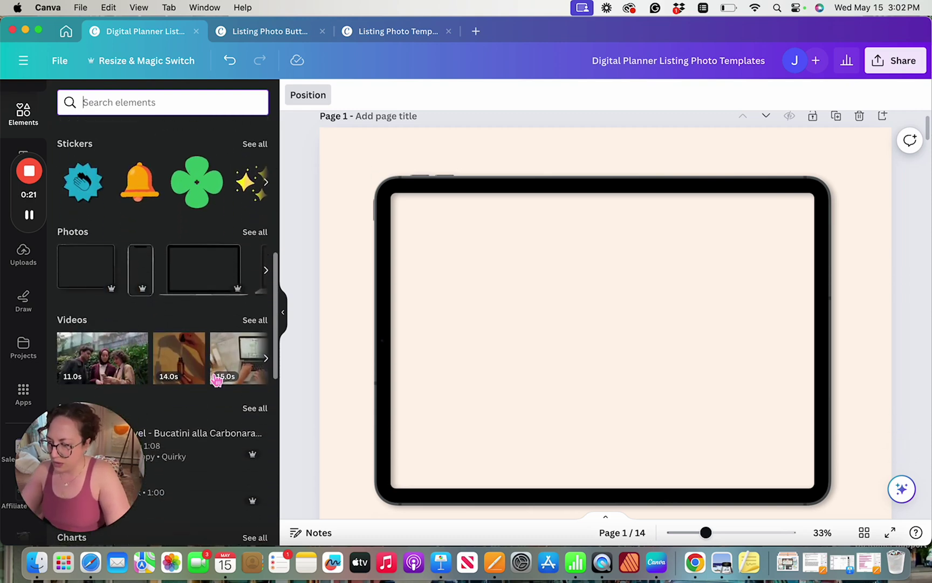
scroll(216, 380, up, 7)
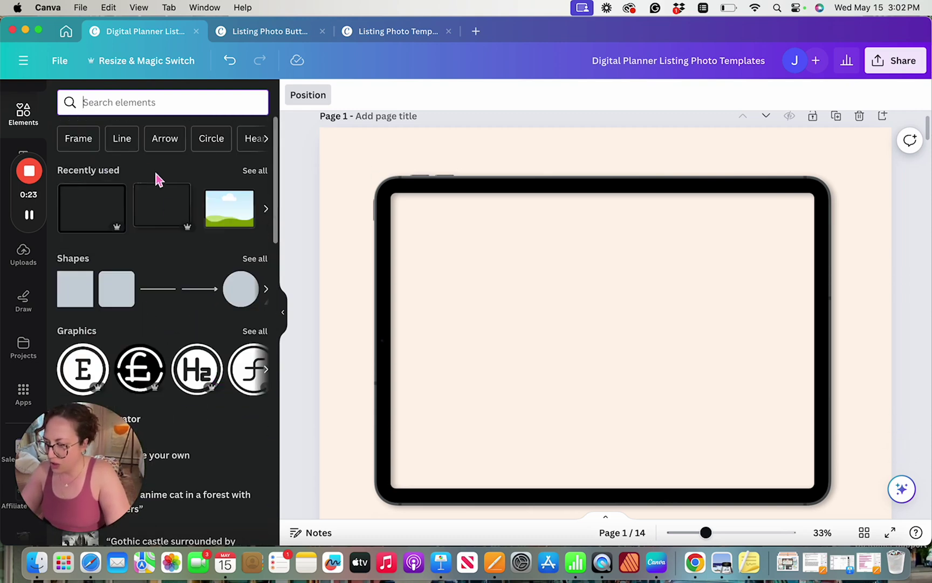
click(190, 102)
text(ip)
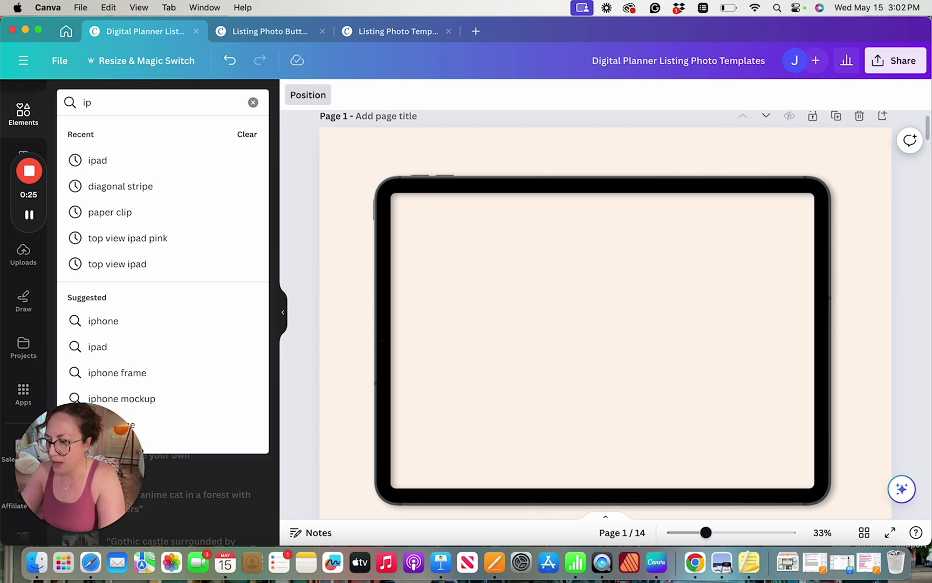
text(ad)
key(Return)
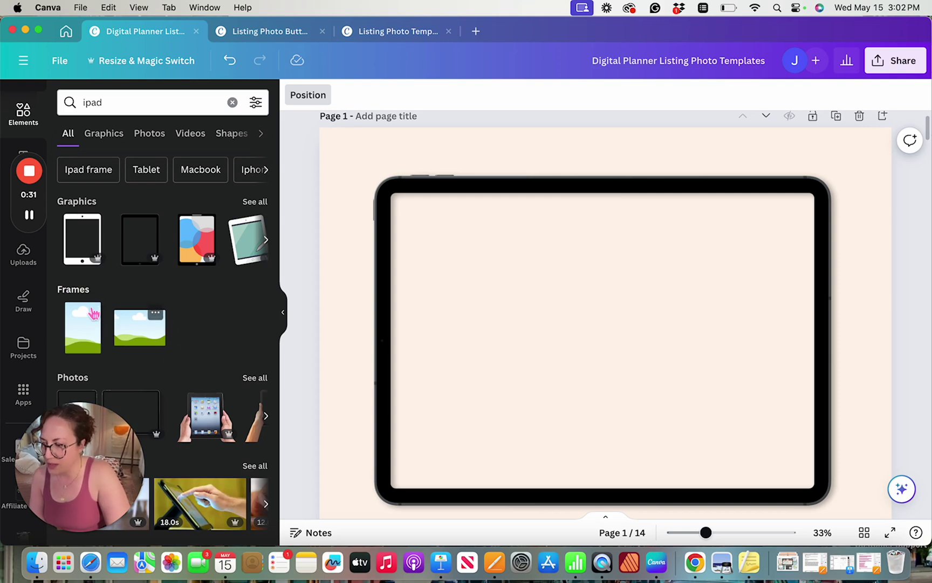
Add the landscape photo frame to the page and move it up toward the iPad.
click(147, 343)
drag(527, 285, 478, 185)
click(354, 230)
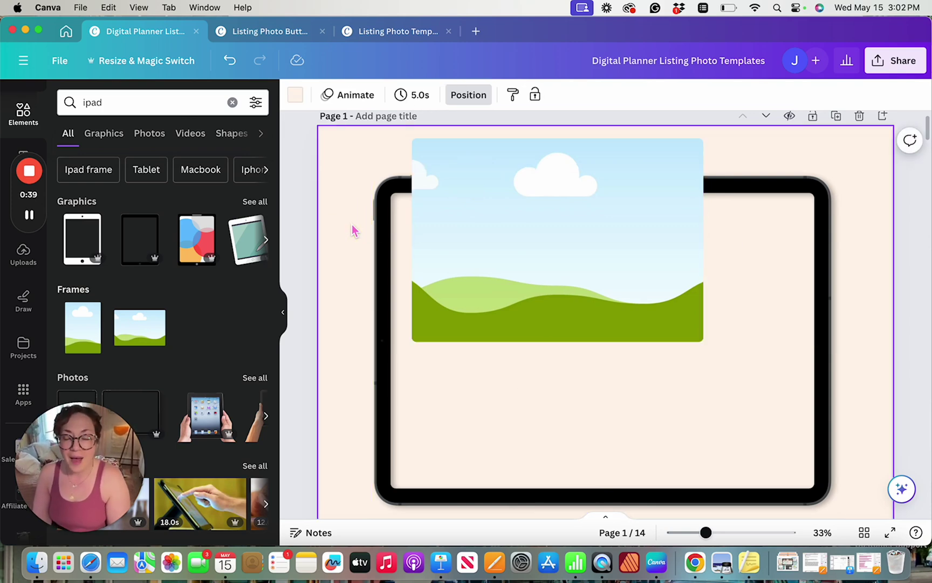
click(517, 280)
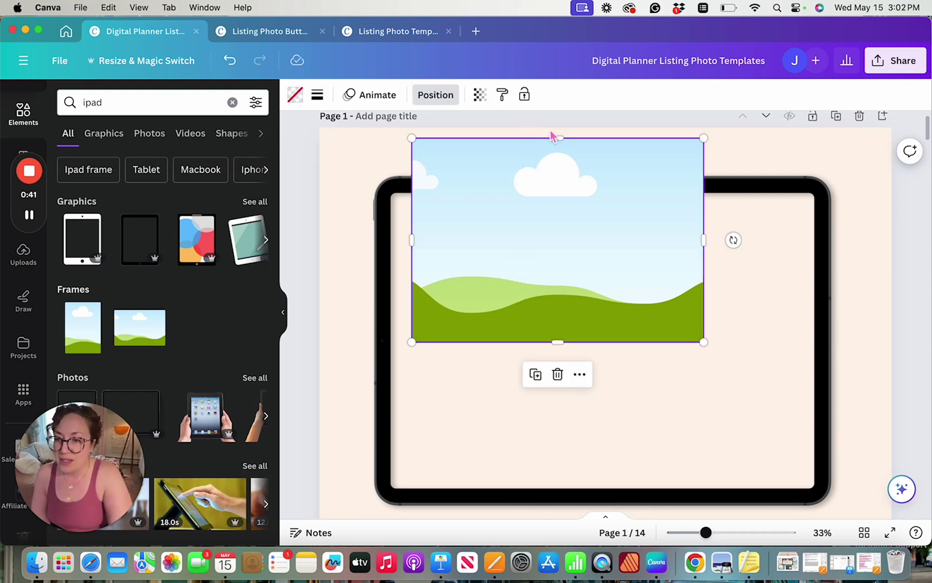
drag(562, 140, 562, 163)
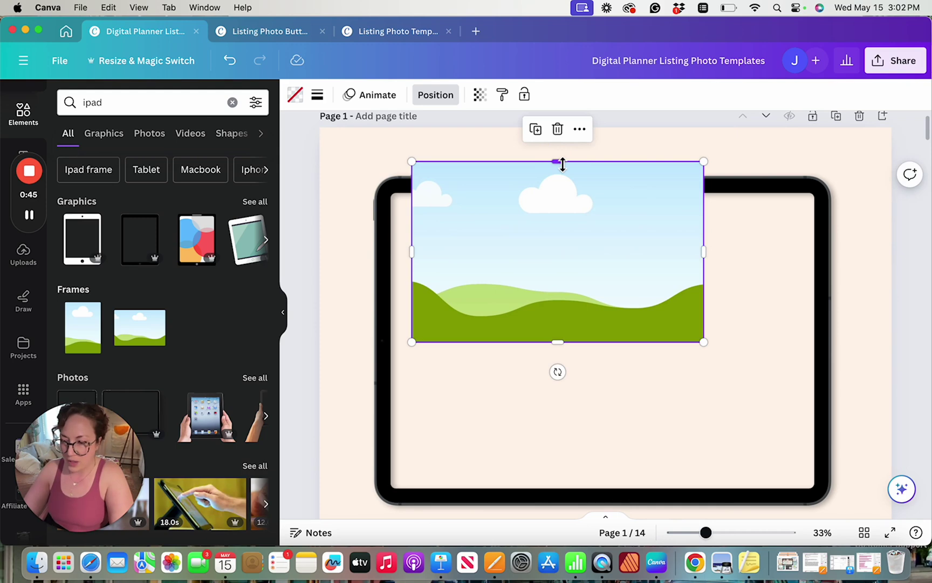
key(super+z)
Resize and centre the landscape frame so it fills the iPad's screen.
drag(569, 205, 546, 253)
drag(682, 295, 816, 308)
drag(603, 396, 611, 489)
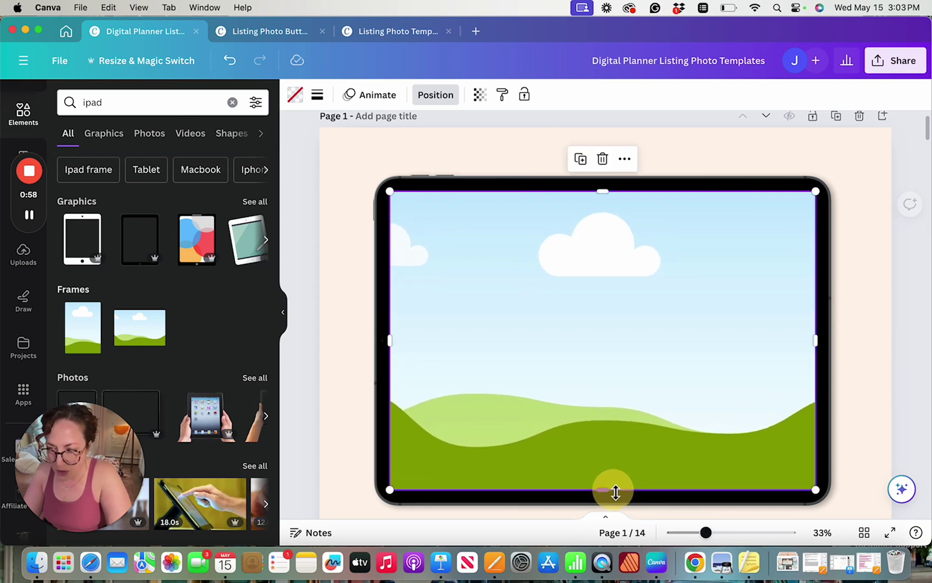
click(418, 141)
click(555, 308)
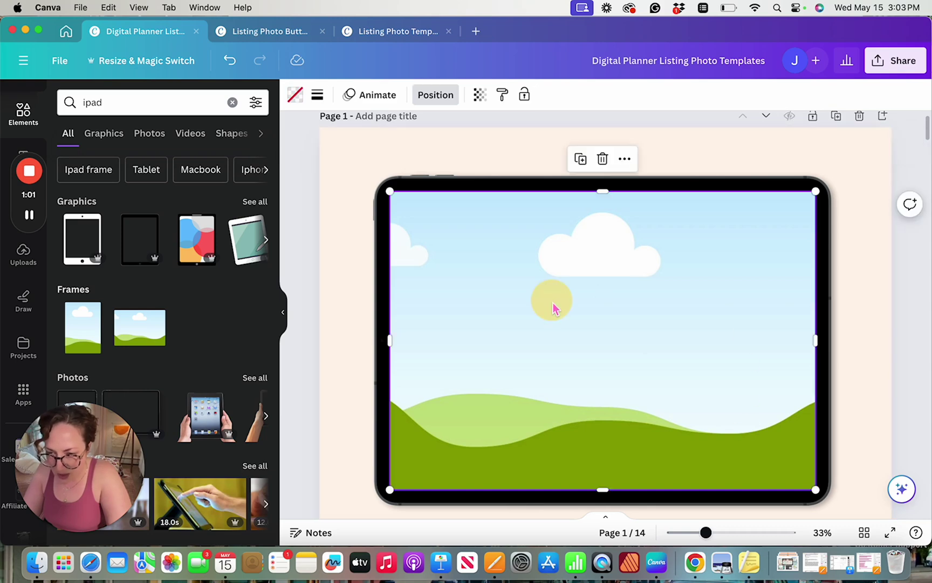
drag(553, 304, 553, 306)
click(342, 294)
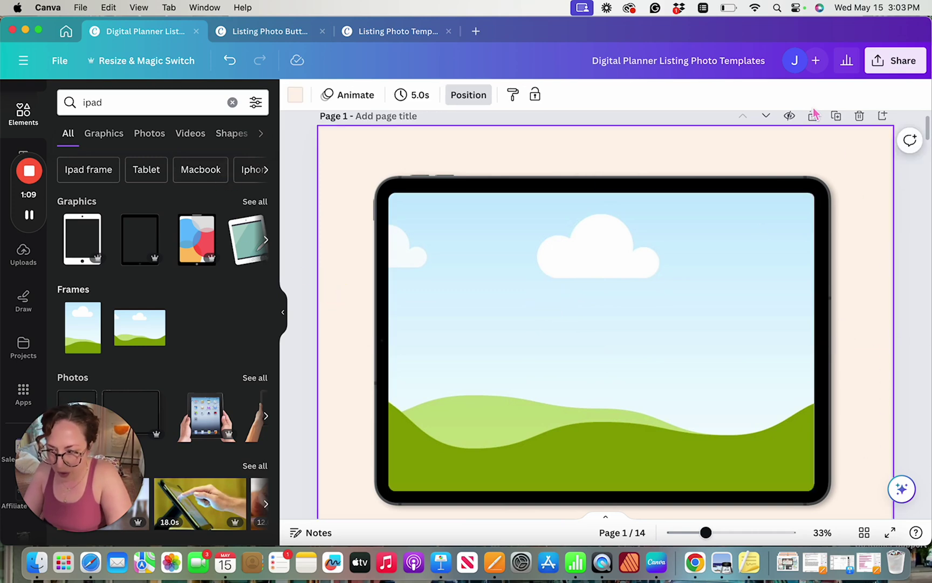
Nudge the screen frame's top and right edges outward to meet the iPad bezel.
scroll(726, 328, up, 3)
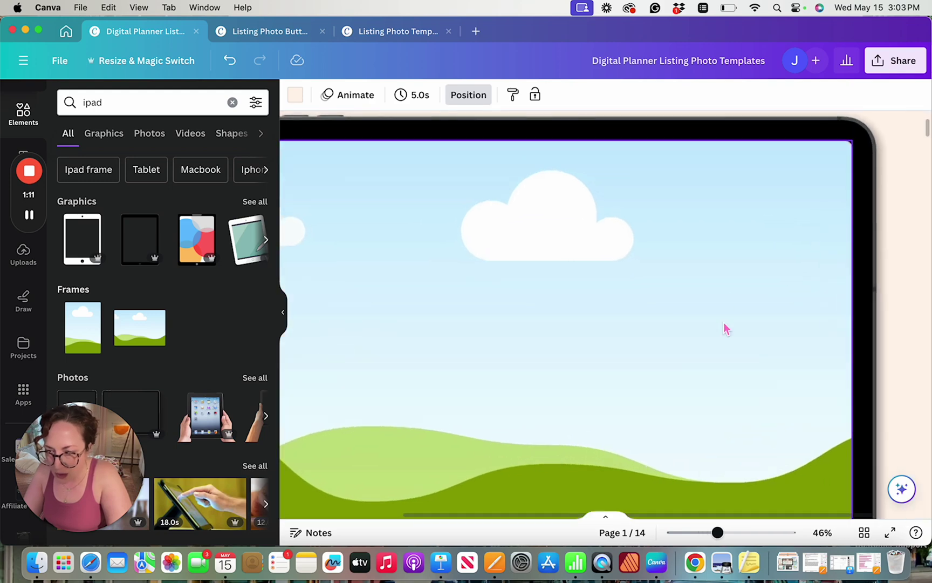
click(724, 328)
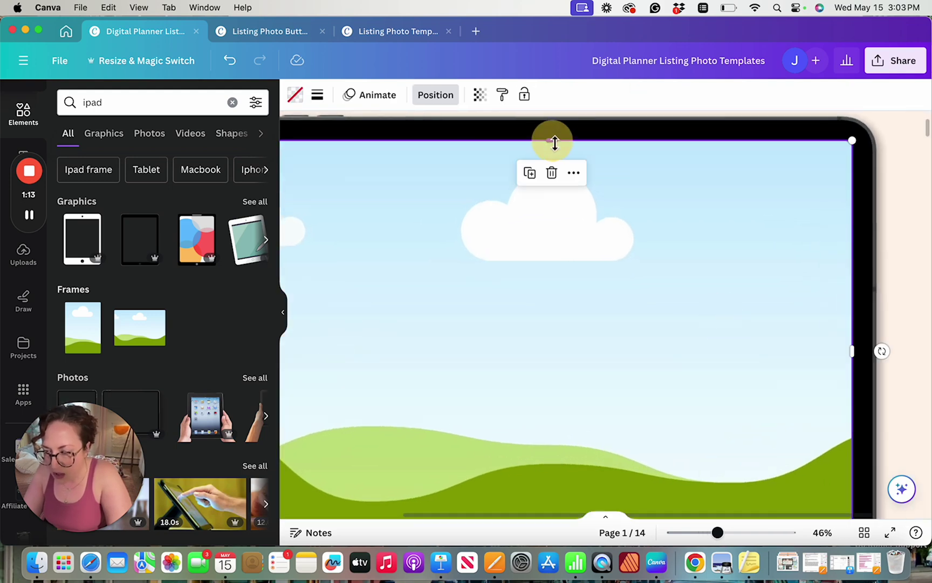
drag(554, 142, 554, 140)
click(912, 220)
scroll(912, 220, down, 5)
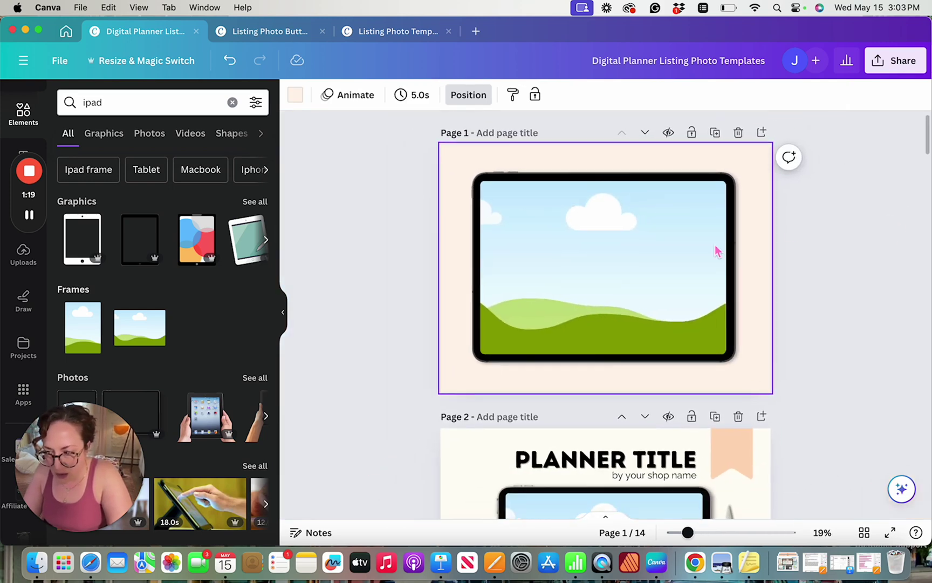
scroll(668, 265, up, 5)
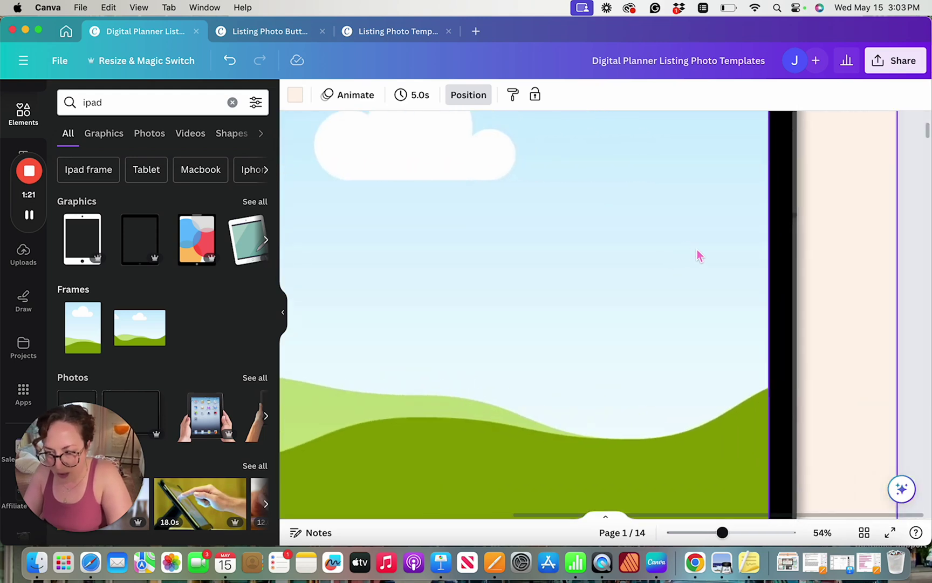
click(697, 249)
drag(773, 292, 774, 292)
click(858, 323)
scroll(858, 323, down, 5)
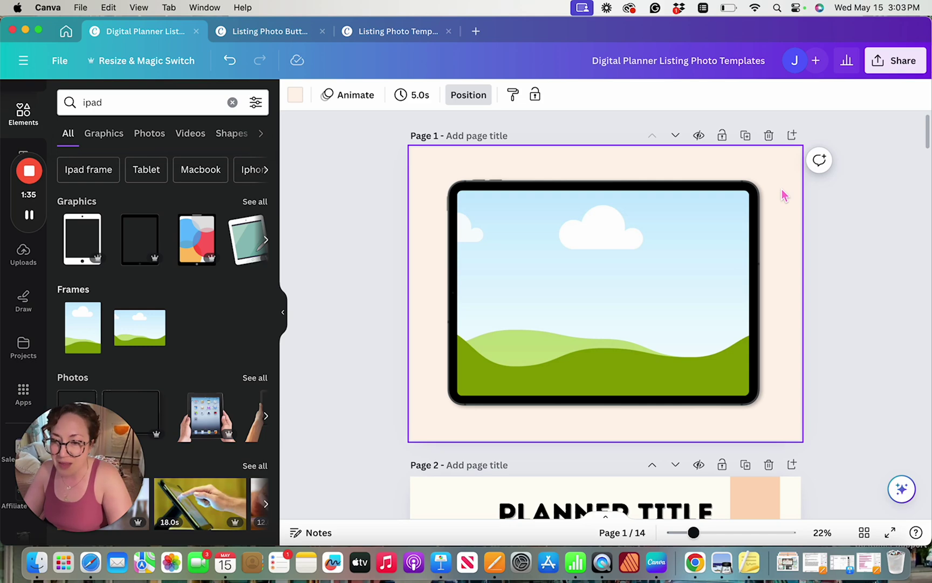
scroll(784, 195, up, 3)
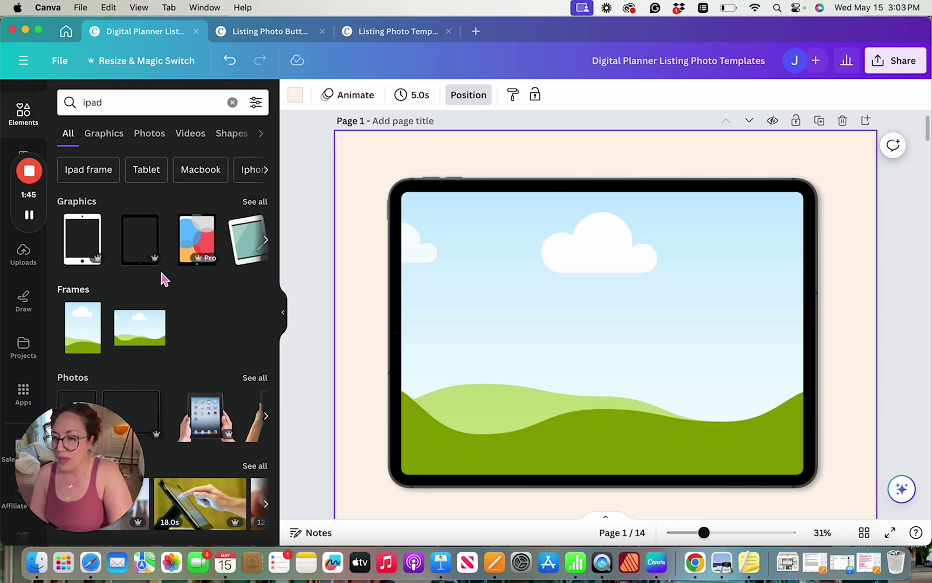
click(23, 264)
click(131, 265)
drag(131, 266, 486, 377)
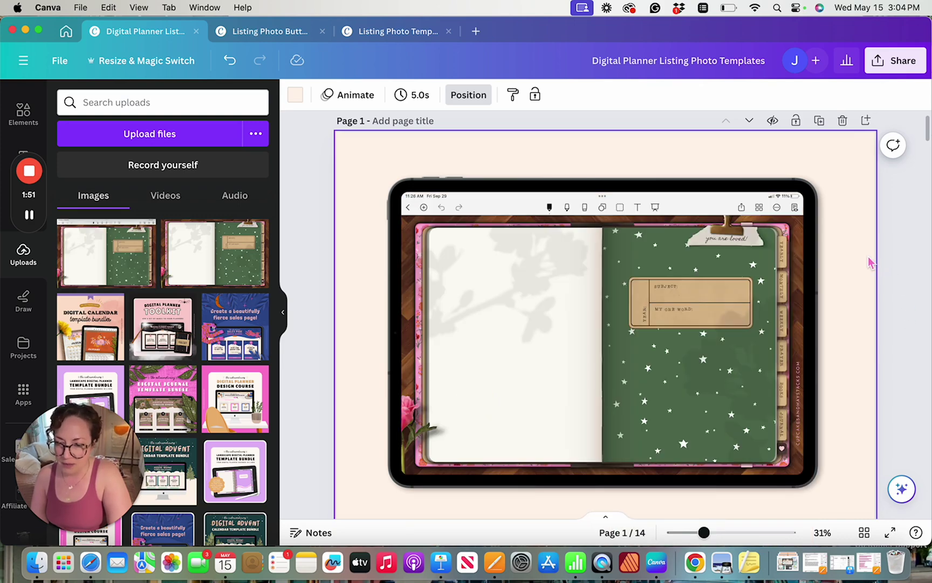
scroll(872, 259, down, 5)
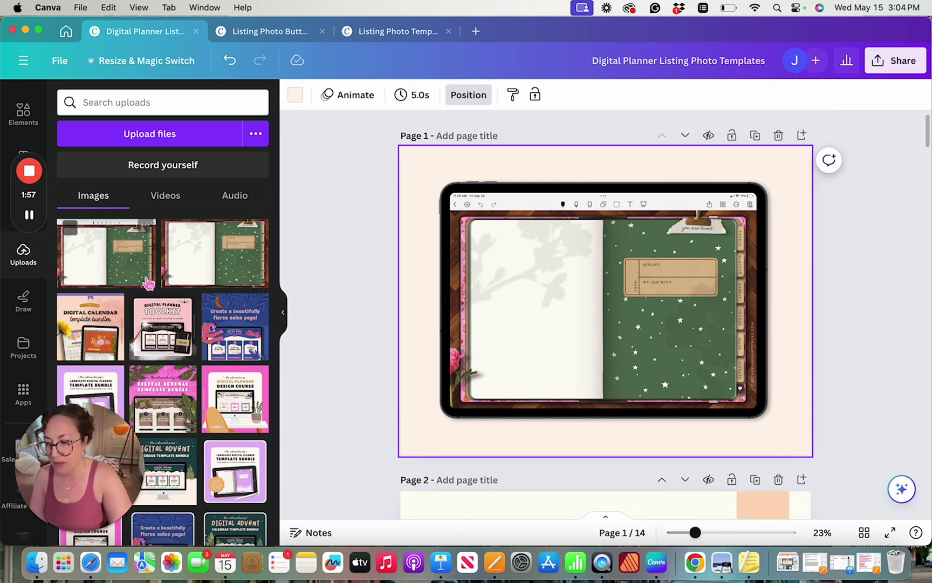
drag(214, 261, 534, 321)
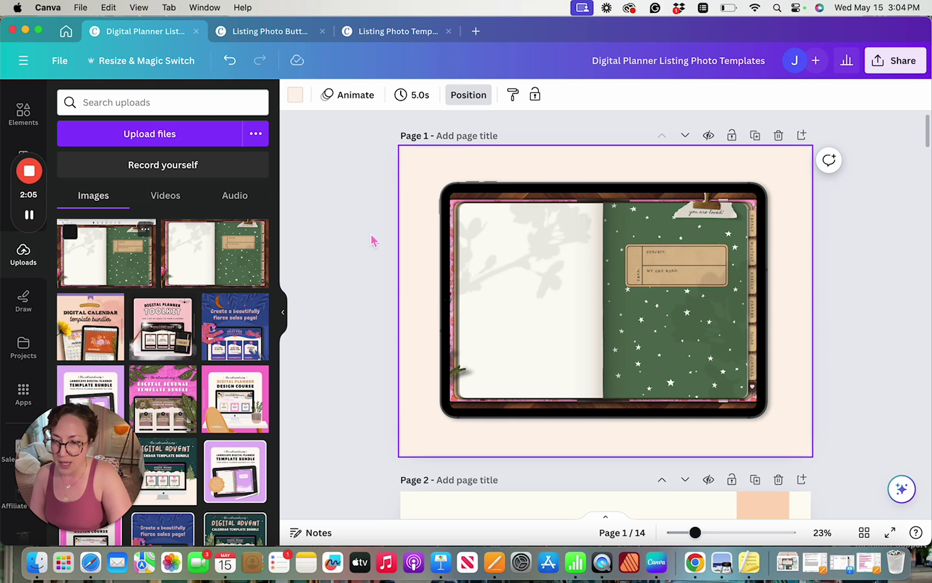
double_click(585, 284)
mouse_move(585, 283)
mouse_down()
mouse_move(532, 279)
mouse_move(629, 283)
mouse_move(547, 274)
mouse_move(598, 277)
mouse_move(572, 274)
mouse_up()
click(223, 516)
drag(126, 277, 477, 322)
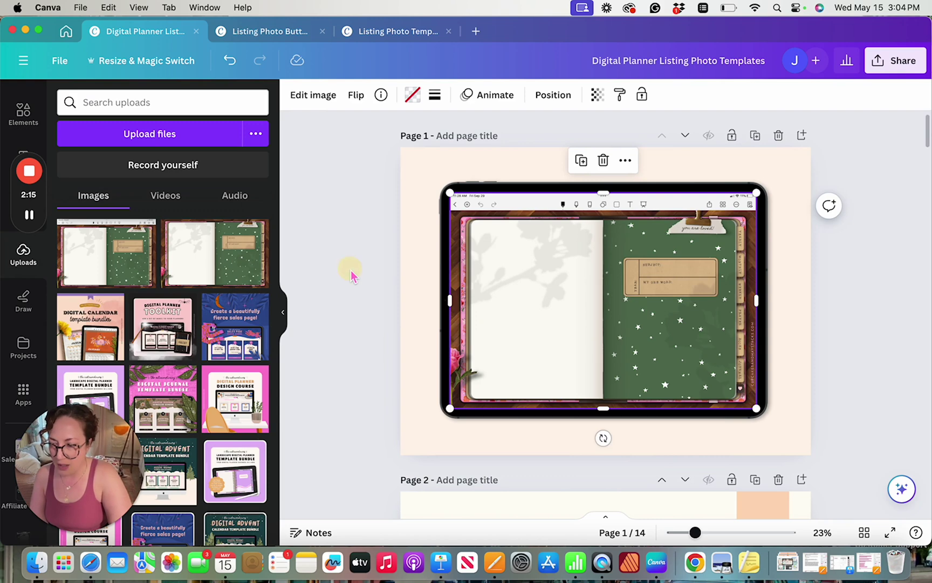
click(350, 275)
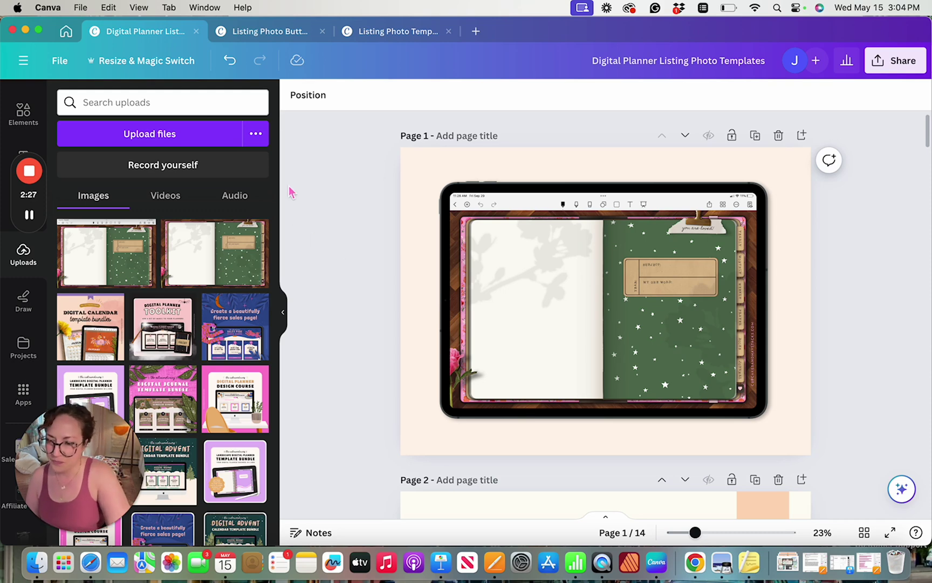
Marquee-select the whole tablet mockup and delete it.
mouse_move(29, 175)
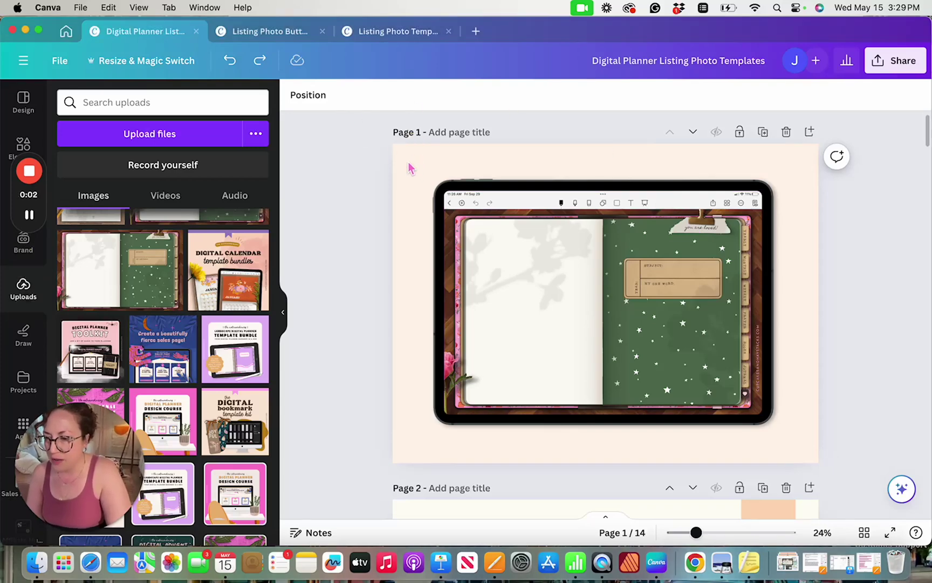
drag(407, 160, 807, 454)
key(BackSpace)
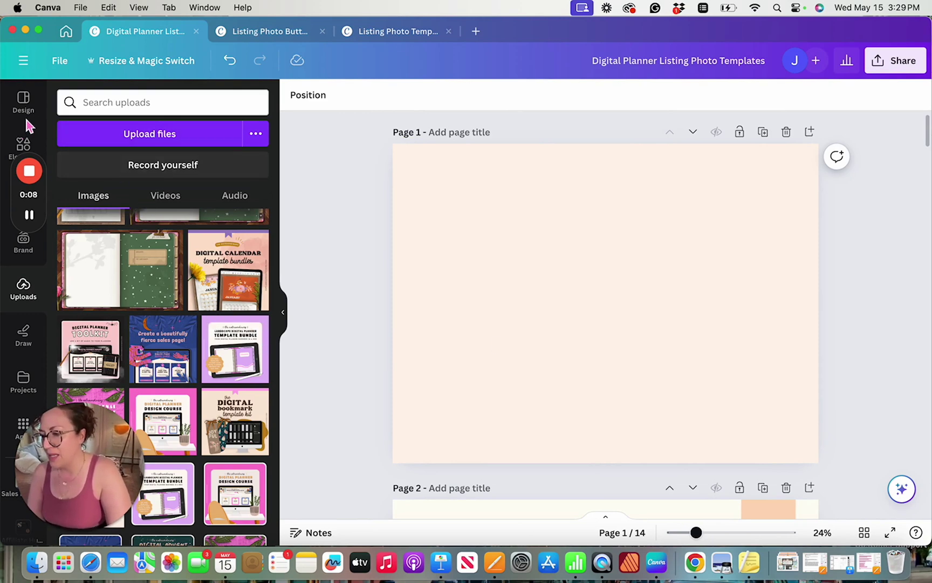
Browse Elements > Frames > Devices and add a portrait tablet frame to the page.
click(23, 149)
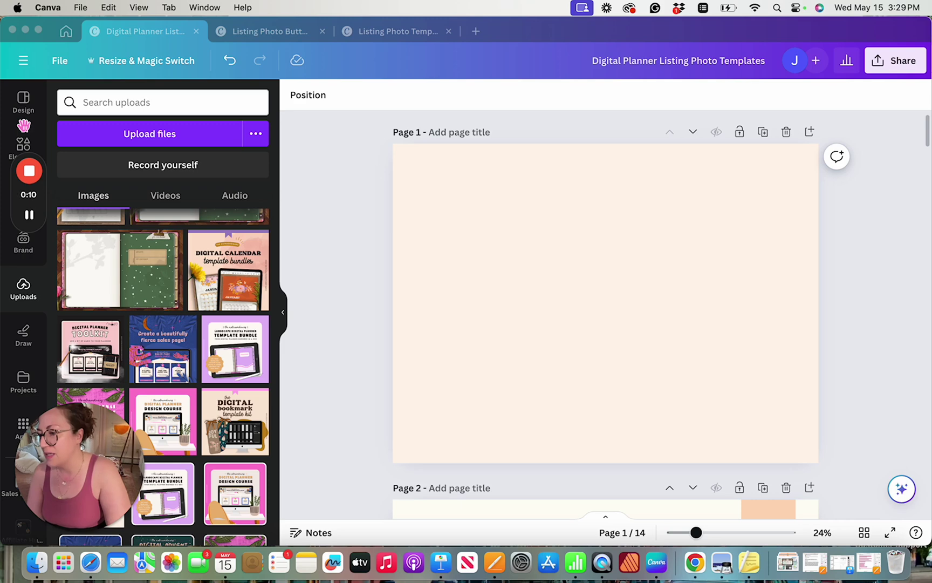
drag(41, 194, 50, 291)
click(25, 148)
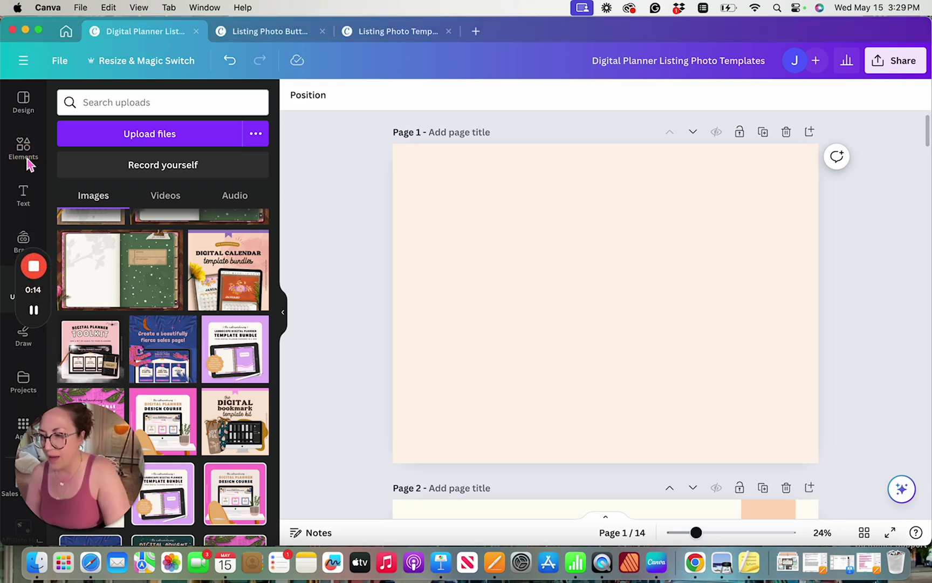
click(25, 148)
scroll(147, 299, down, 5)
scroll(149, 295, down, 10)
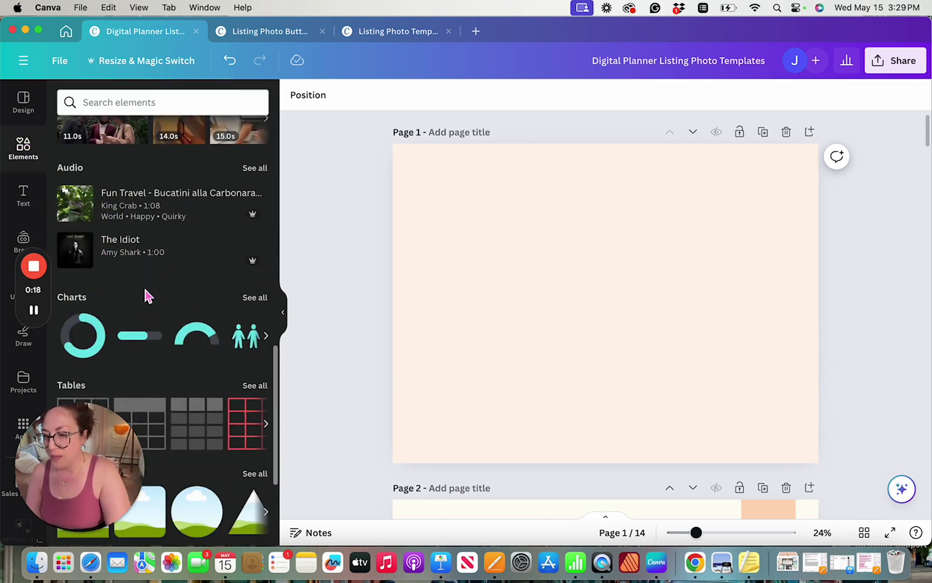
scroll(149, 295, down, 2)
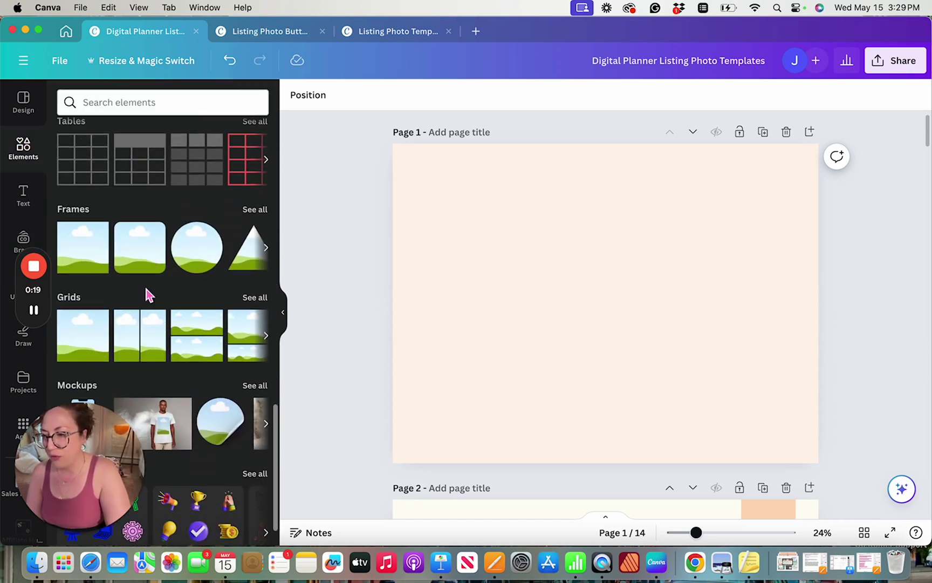
click(257, 214)
scroll(187, 306, down, 2)
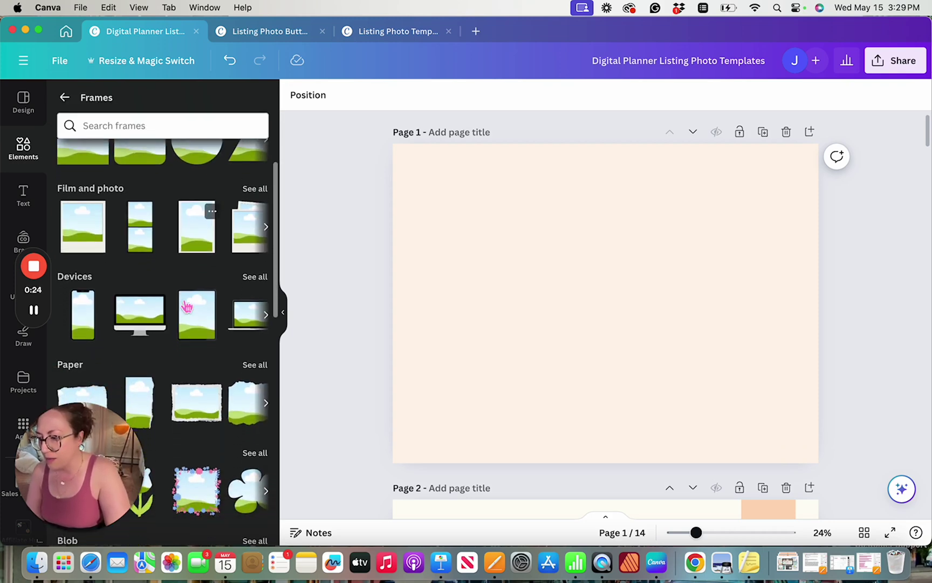
scroll(186, 307, down, 2)
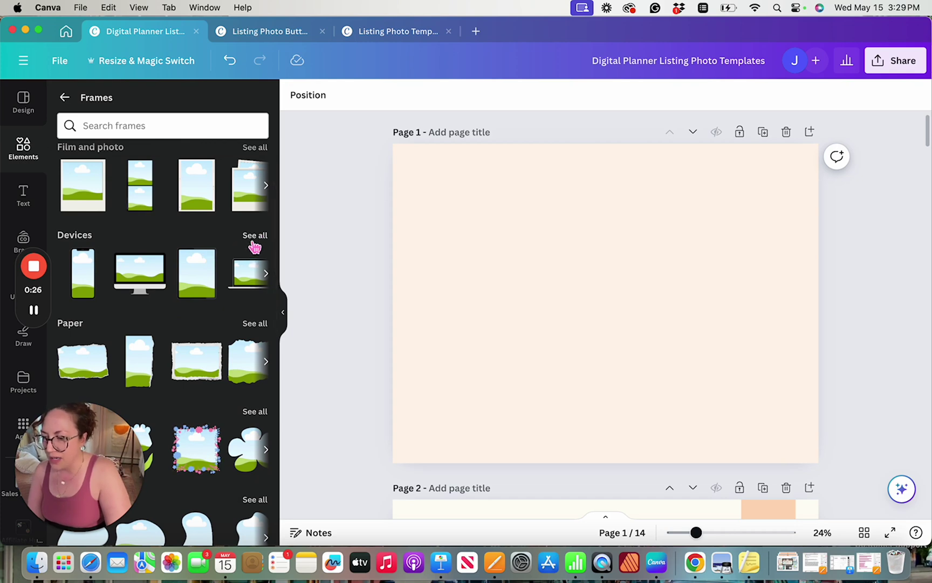
click(255, 238)
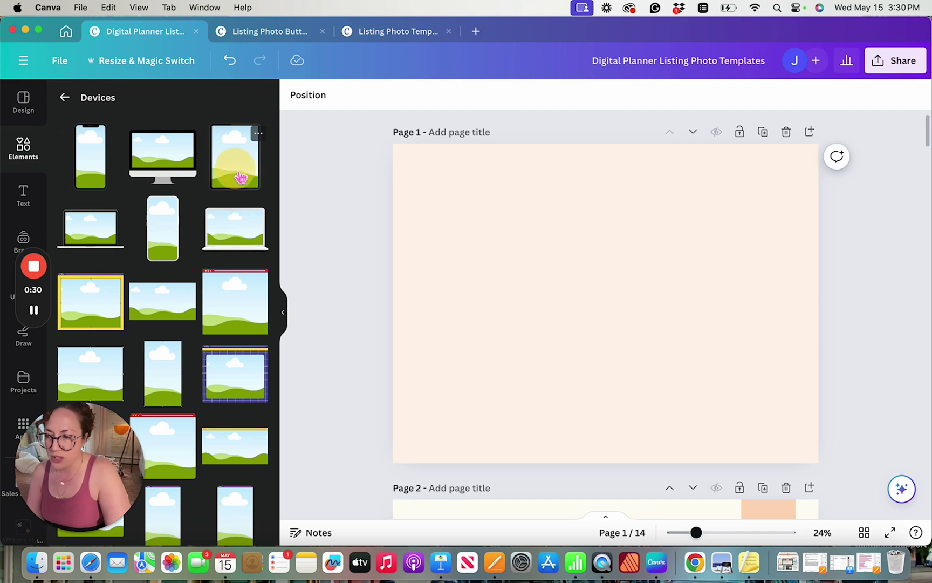
click(240, 177)
Swap in a landscape tablet frame, rotate it 90°, shrink and duplicate it, then delete both.
scroll(192, 329, down, 5)
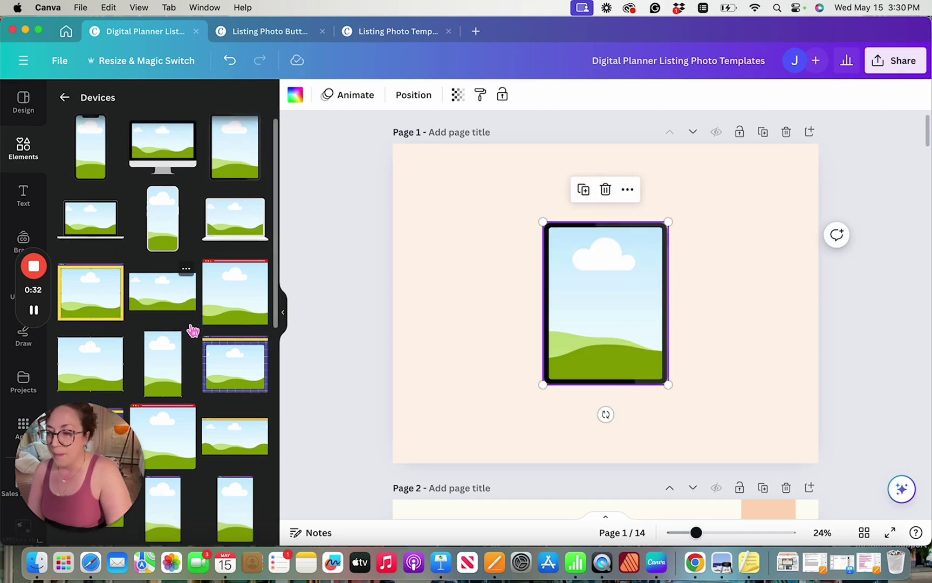
scroll(192, 330, down, 4)
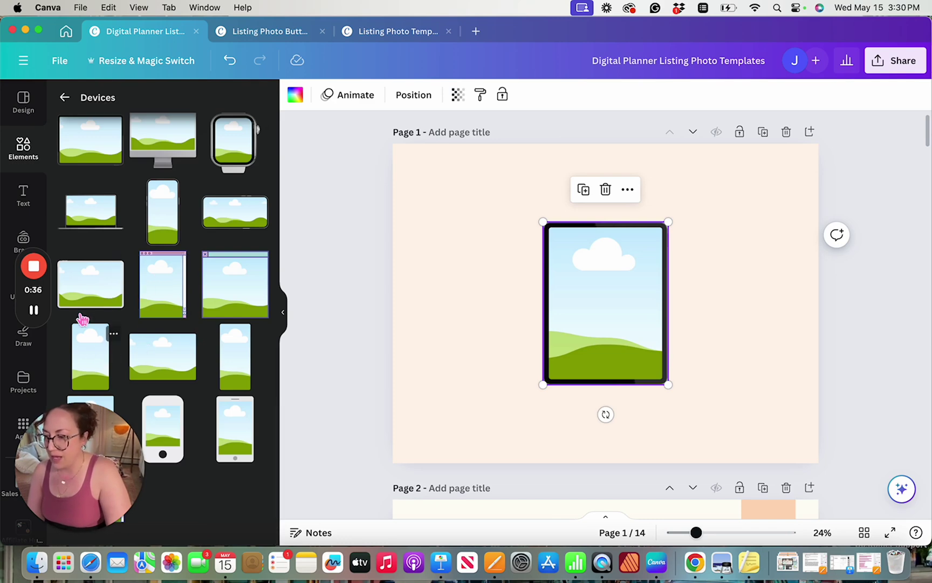
click(87, 153)
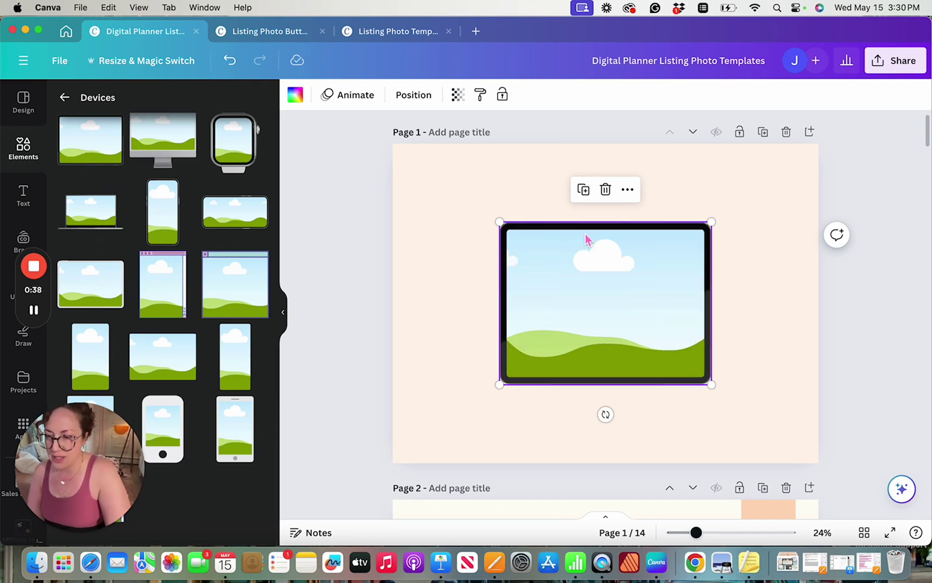
drag(604, 414, 494, 303)
drag(689, 198, 668, 222)
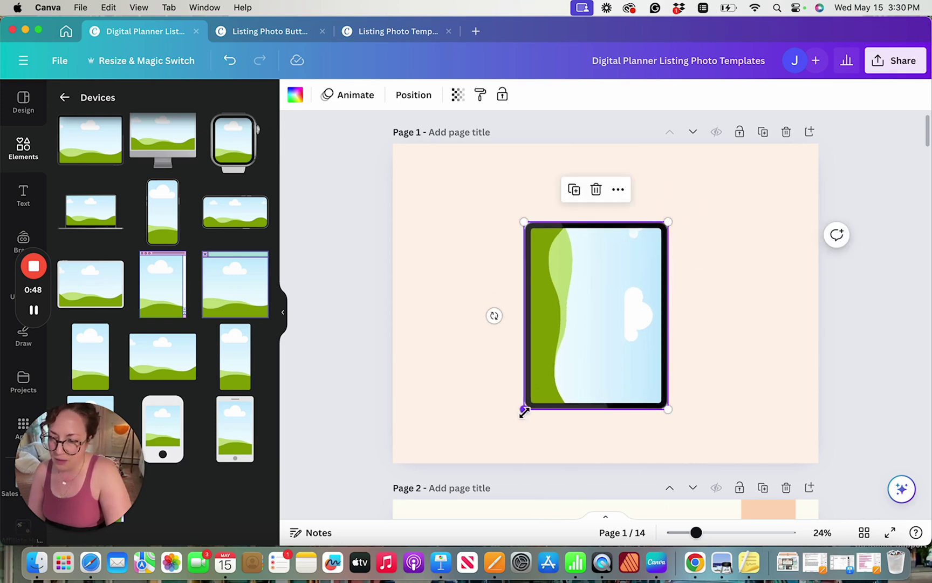
drag(524, 411, 544, 386)
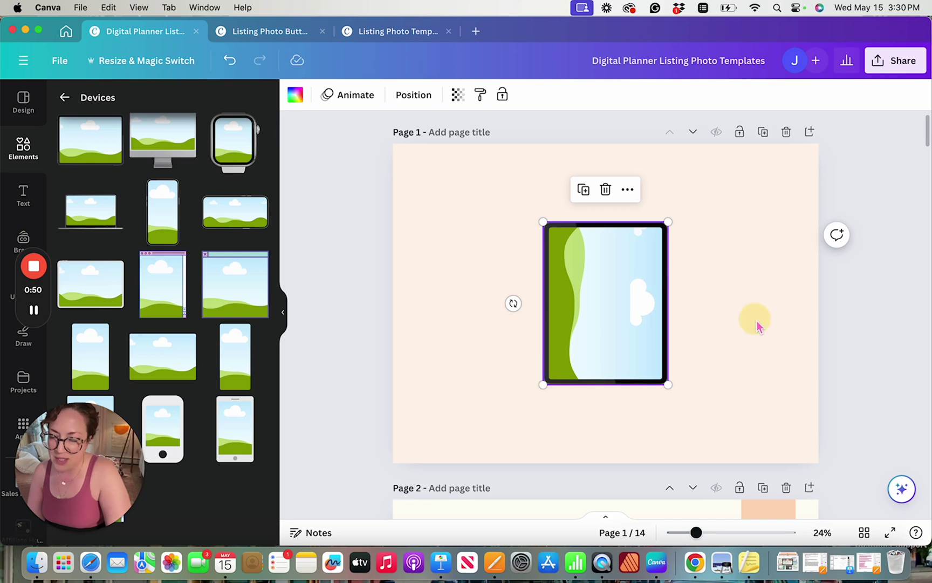
drag(624, 322, 485, 319)
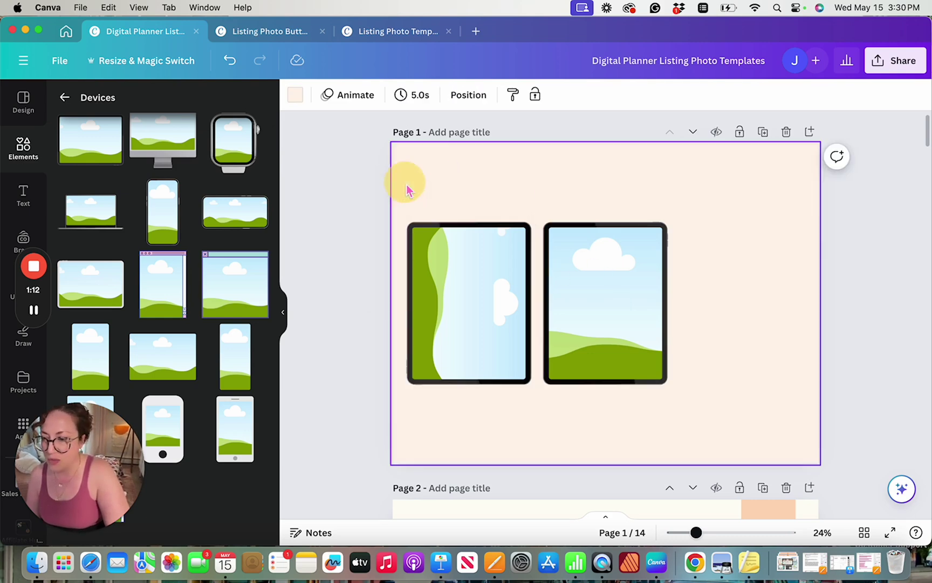
drag(406, 184, 704, 451)
key(BackSpace)
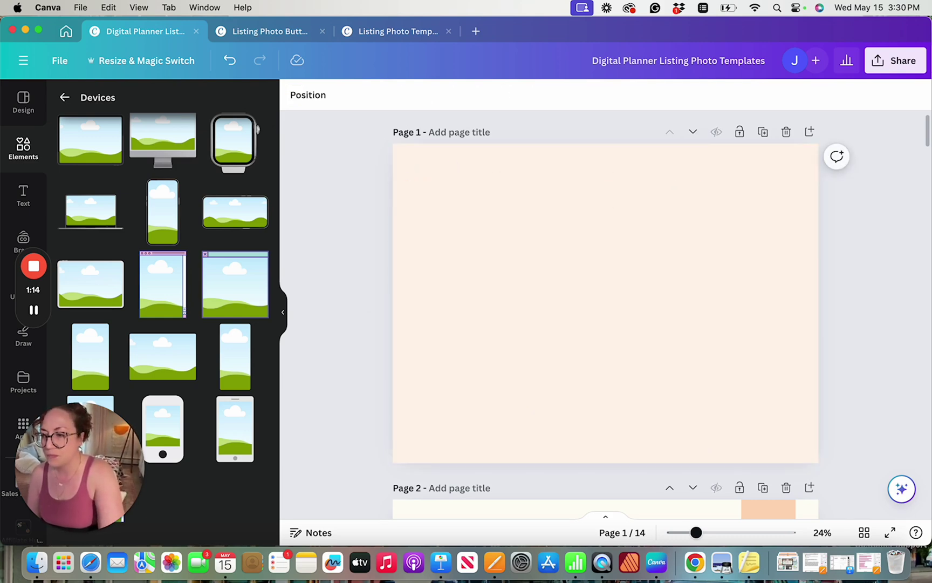
Search the elements library for 'ipad' and show all the photo results.
click(64, 98)
click(65, 98)
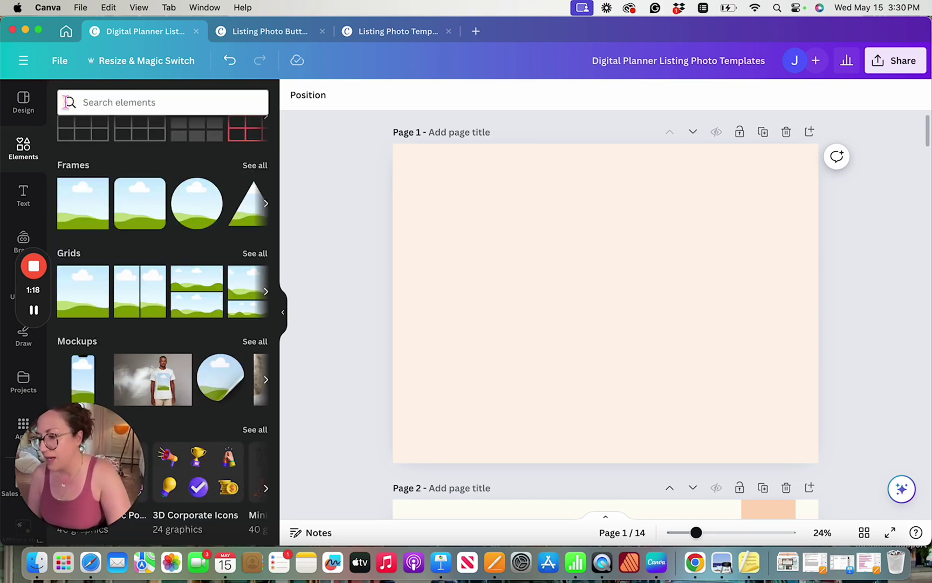
scroll(183, 198, up, 10)
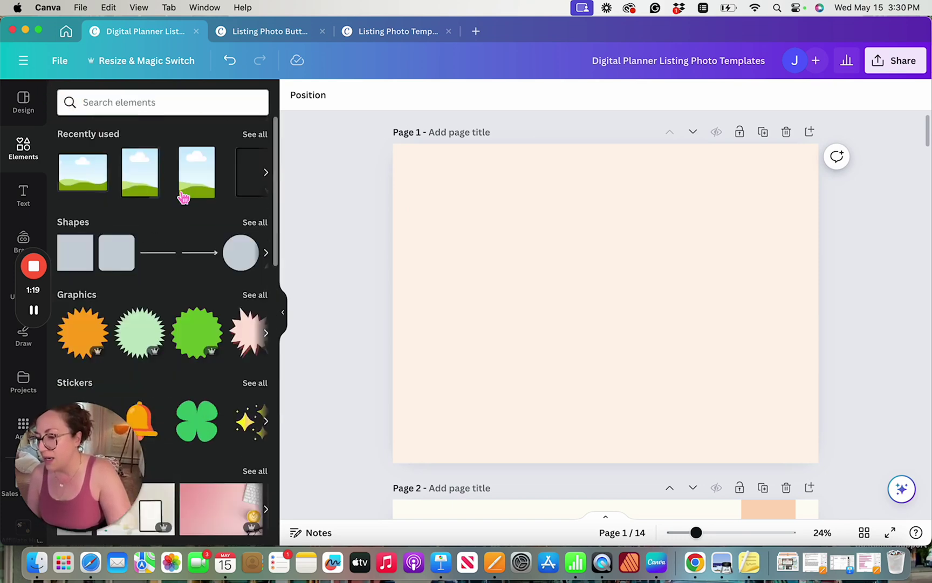
click(112, 104)
text(ipad)
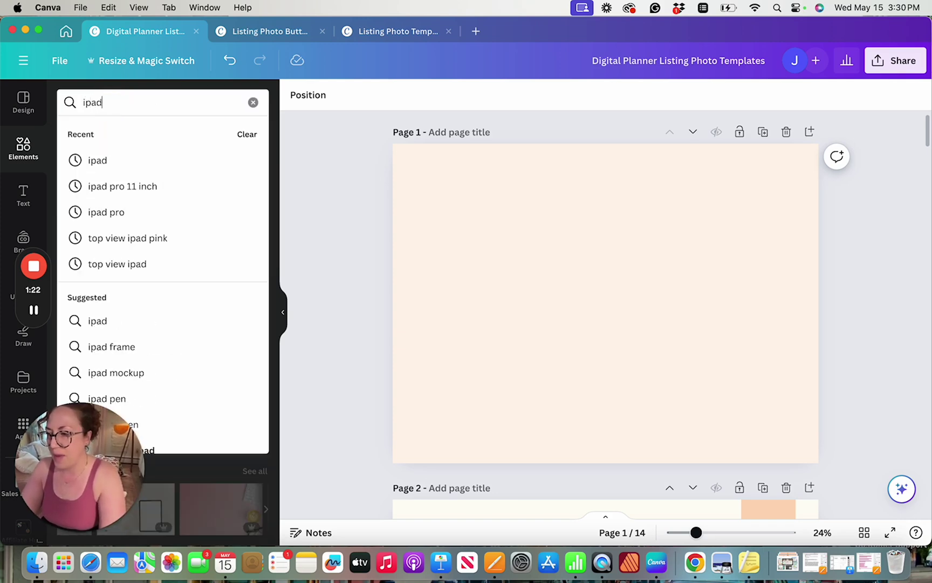
key(Return)
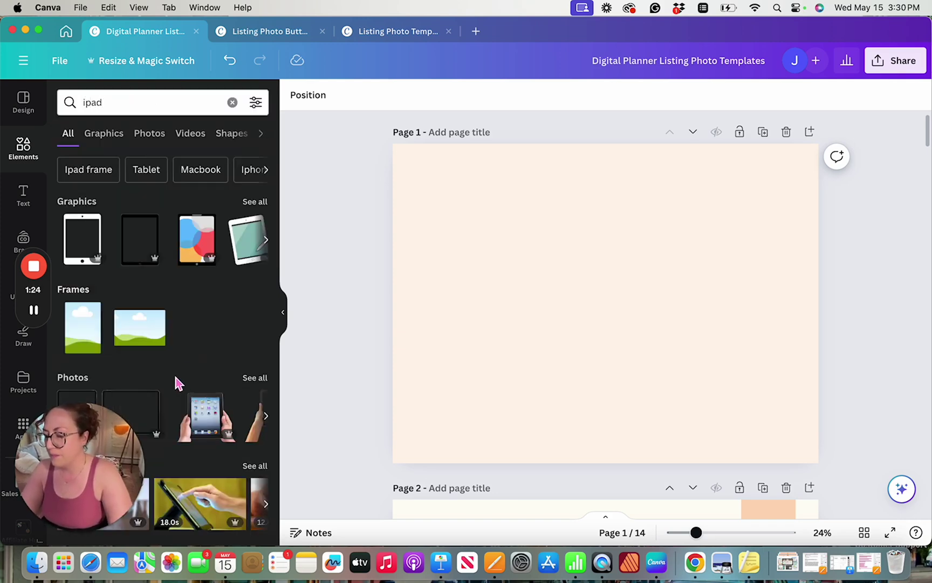
scroll(177, 381, down, 1)
scroll(176, 380, down, 3)
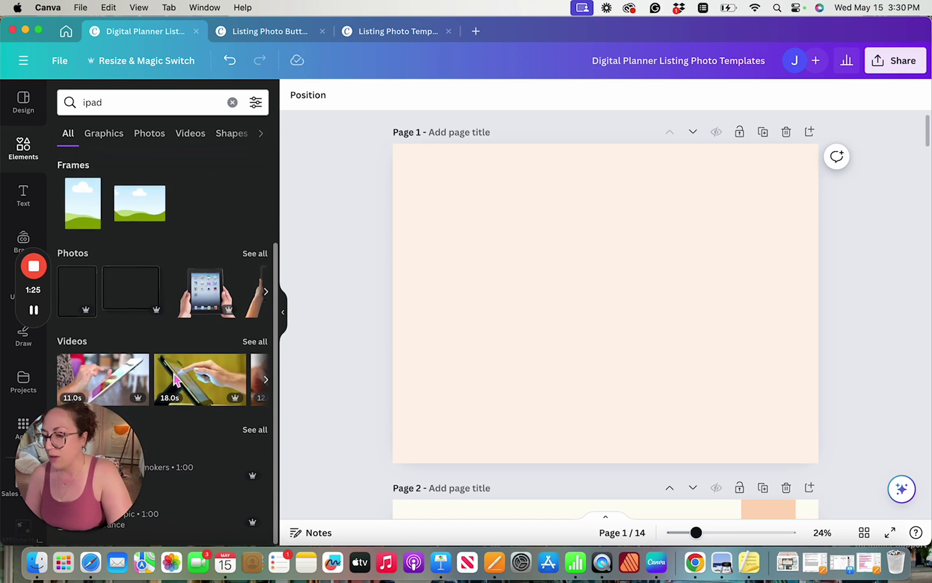
click(249, 255)
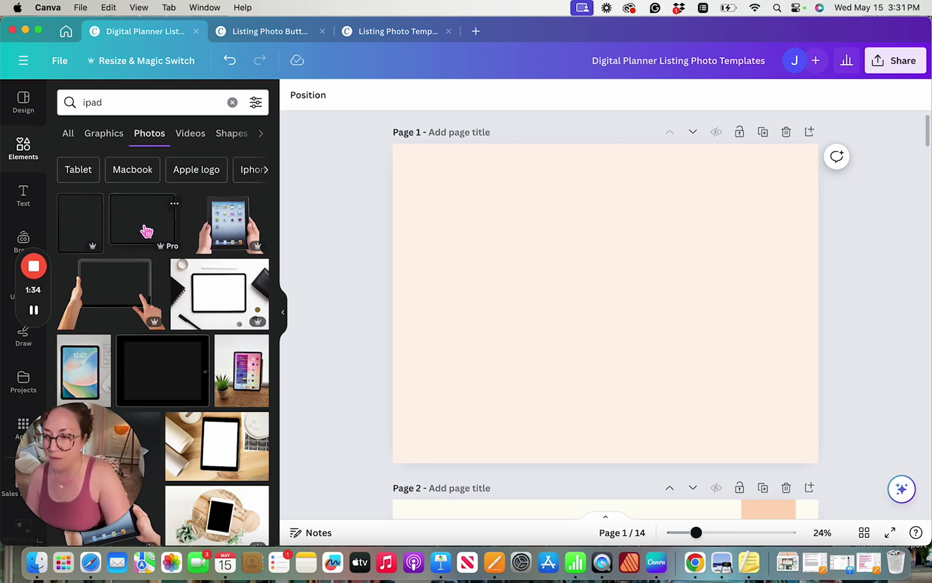
Add a portrait iPad frame, shrink it and move it toward the right.
click(75, 223)
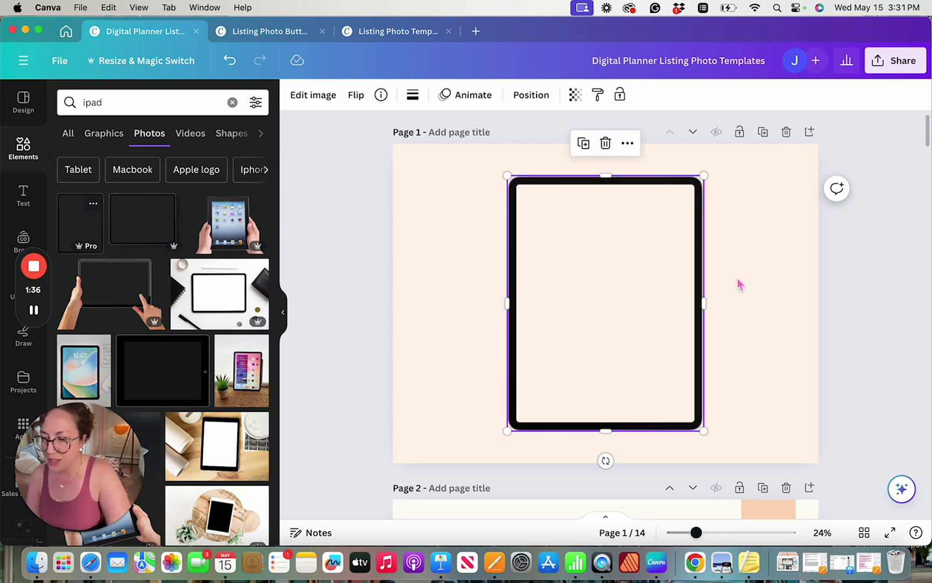
drag(508, 177, 576, 205)
drag(609, 381, 687, 339)
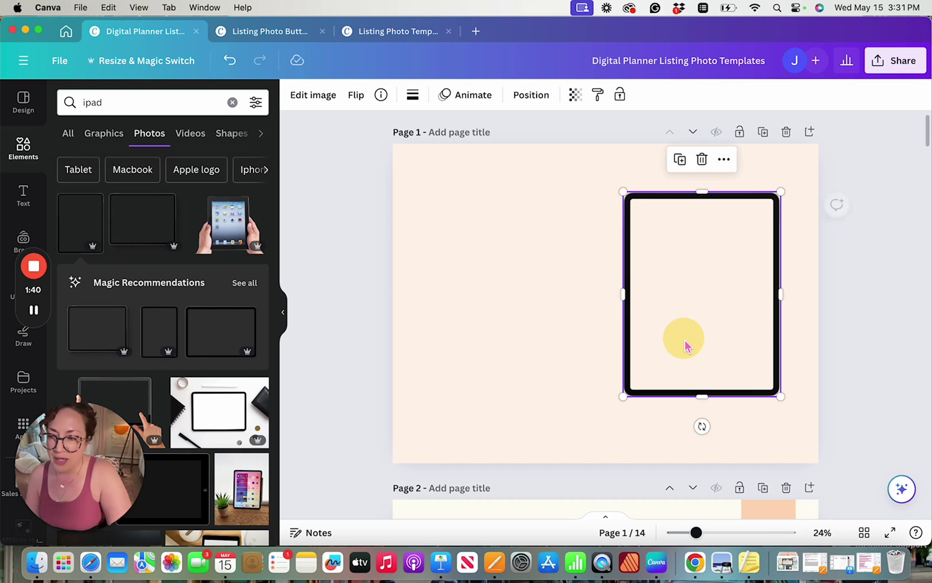
Add a landscape iPad rotated to portrait, duplicate it, then delete both trial frames.
click(143, 228)
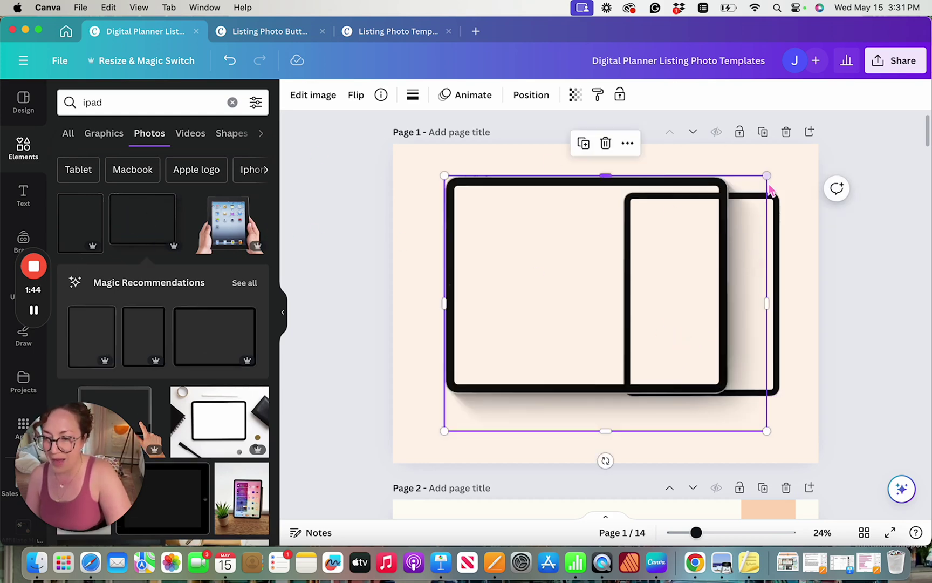
drag(767, 176, 589, 94)
drag(570, 461, 641, 329)
drag(534, 366, 670, 318)
drag(610, 415, 624, 398)
drag(683, 362, 499, 361)
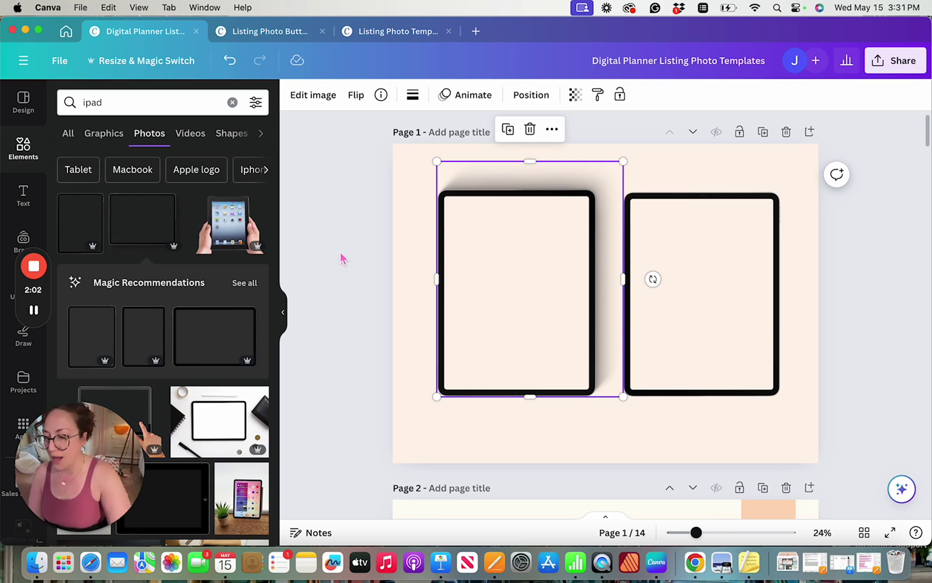
drag(411, 267, 699, 398)
key(Delete)
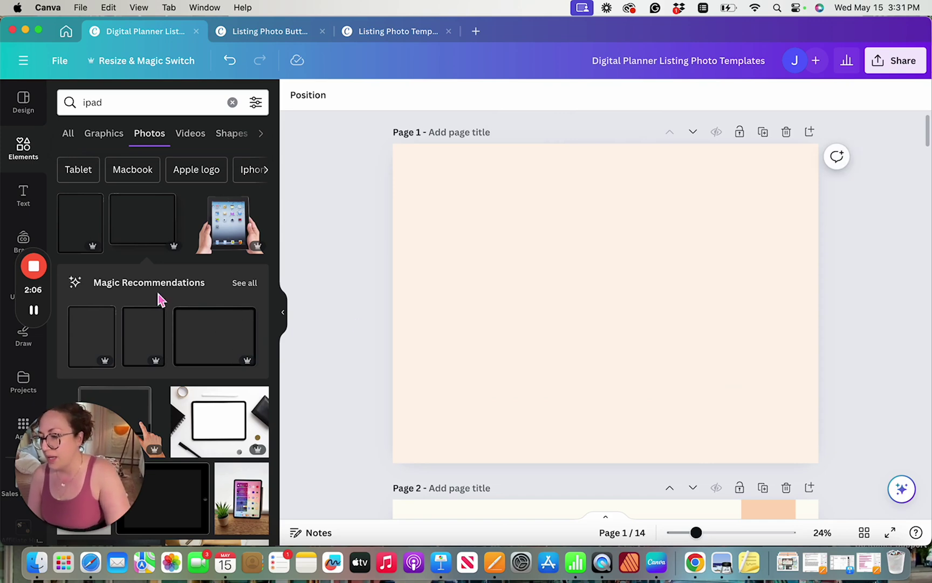
Add the portrait tablet frame from Magic Recommendations to the middle of page 1.
click(246, 291)
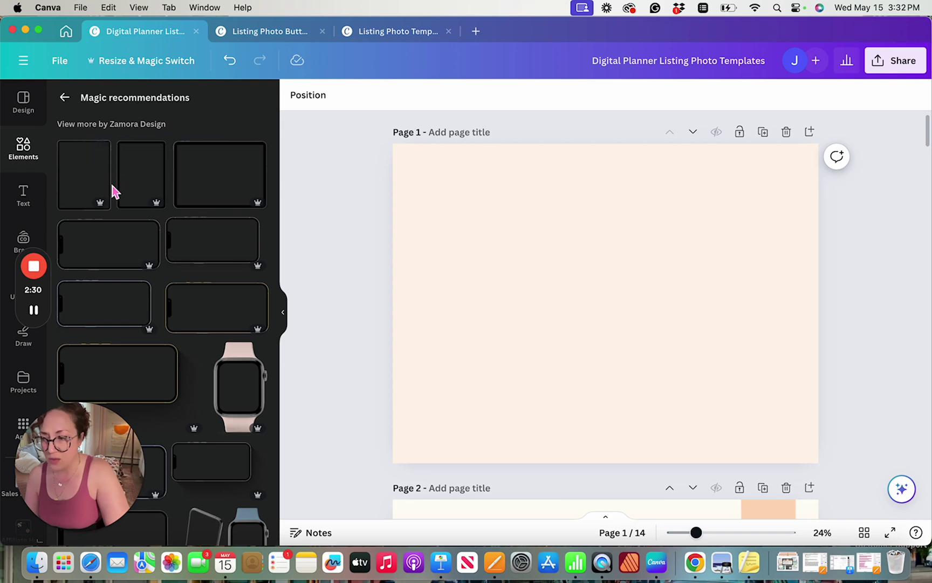
click(153, 179)
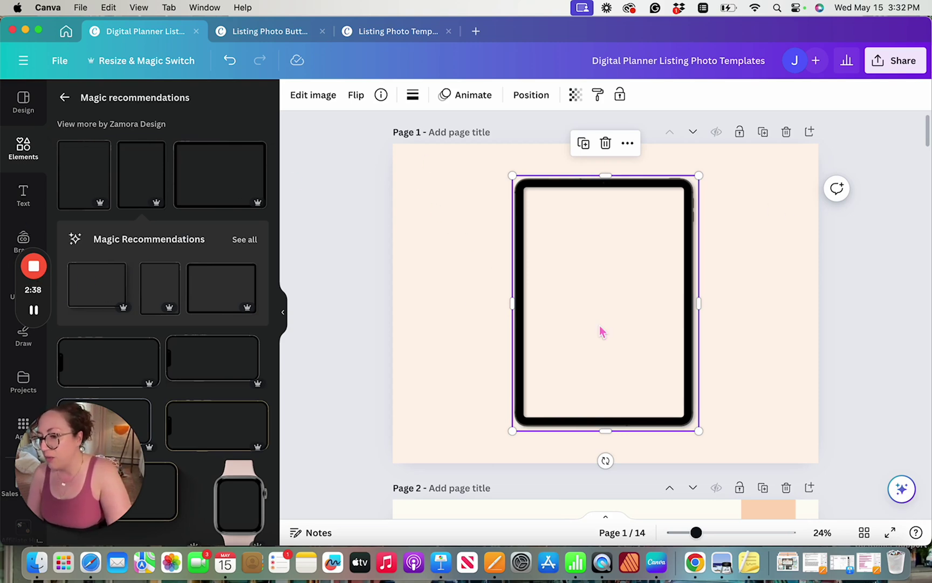
scroll(546, 226, up, 5)
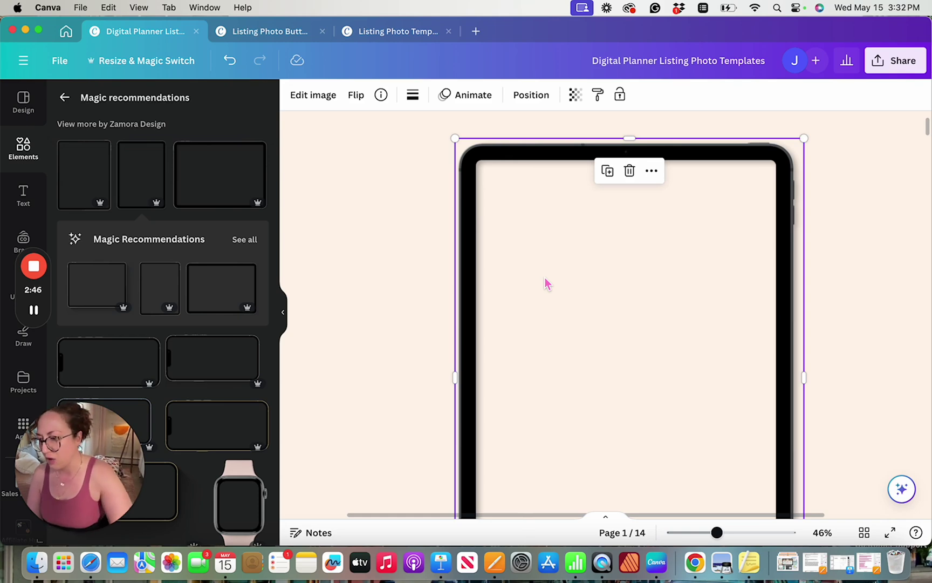
scroll(22, 214, down, 3)
click(31, 213)
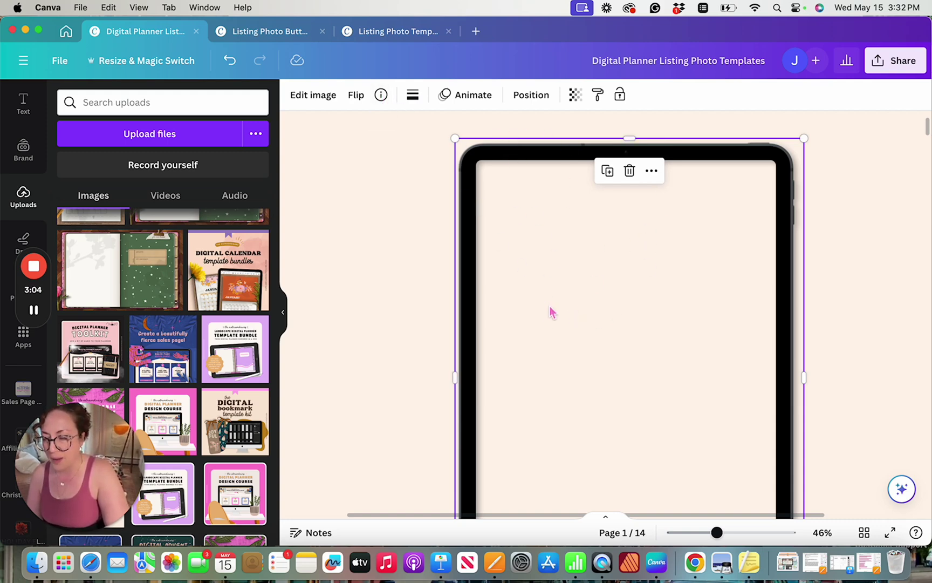
Read the mockup's Info panel to confirm it is an iPad Pro mockup, then close it.
click(381, 95)
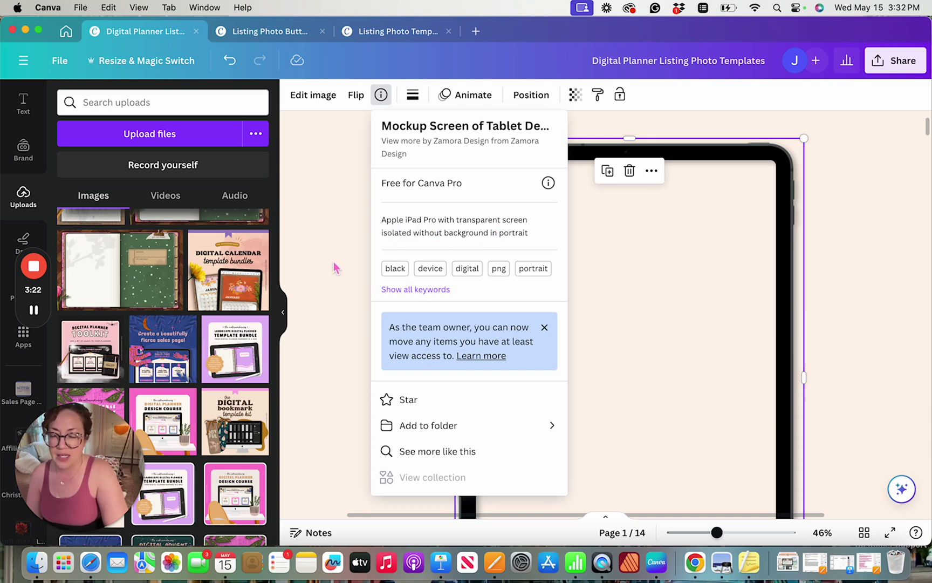
scroll(828, 261, down, 5)
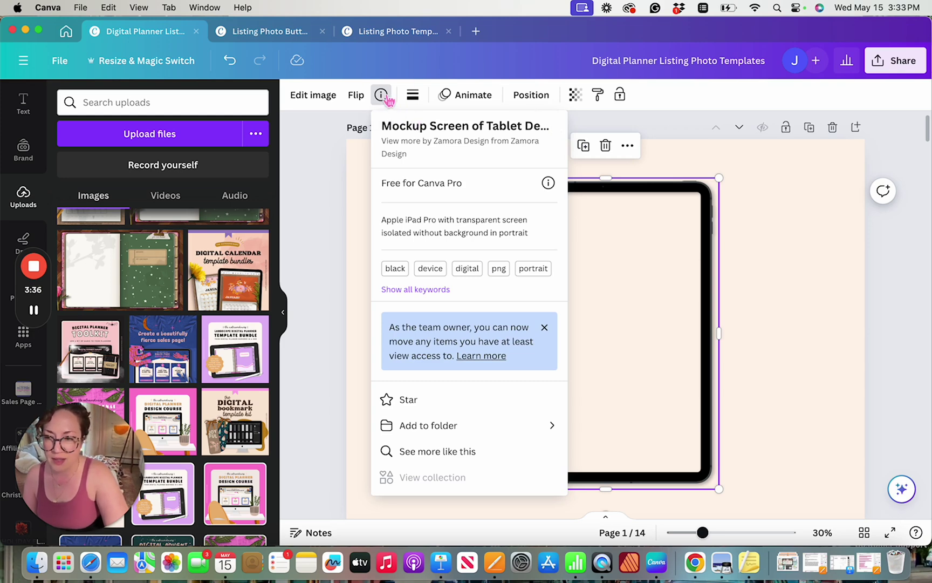
click(327, 291)
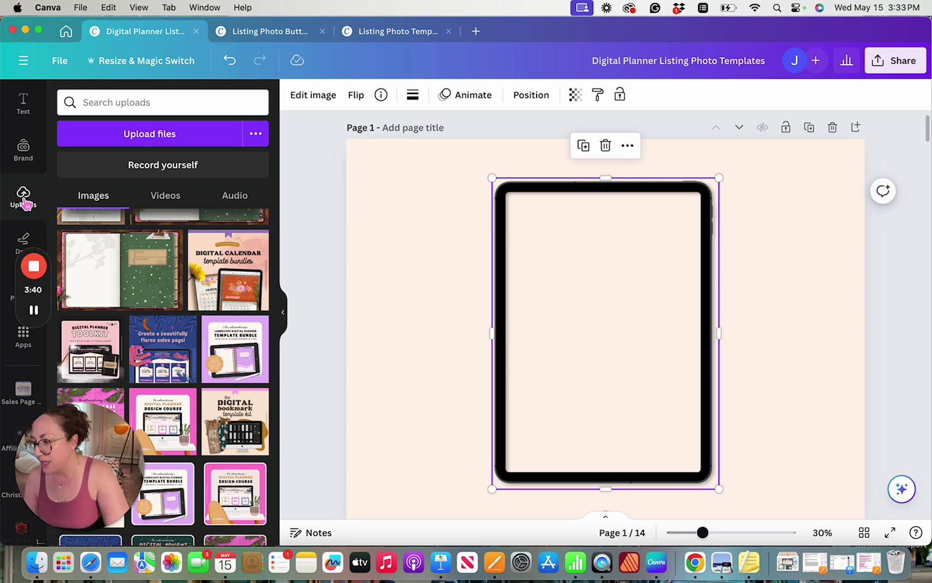
Re-search 'ipad' in Elements and add the landscape picture frame to the page.
scroll(24, 205, up, 2)
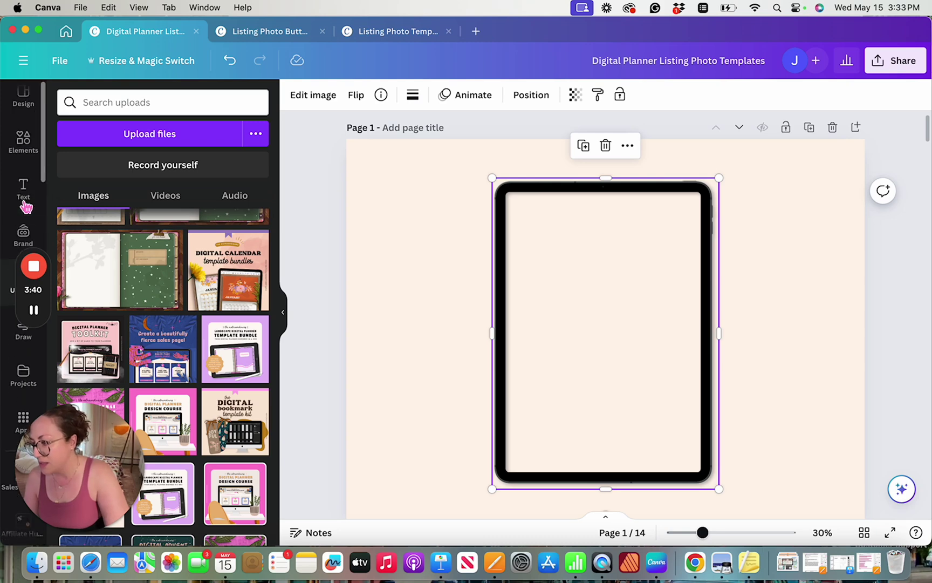
click(31, 158)
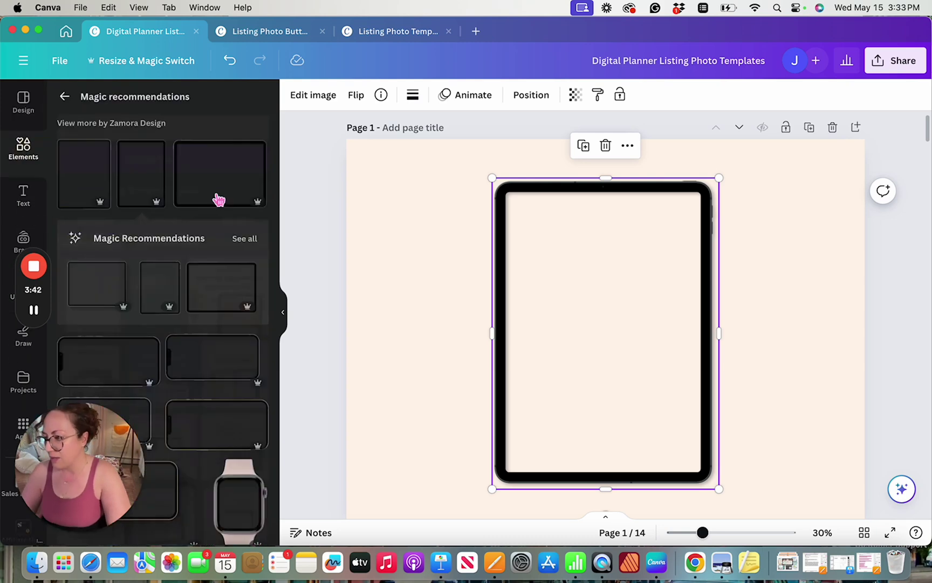
click(65, 97)
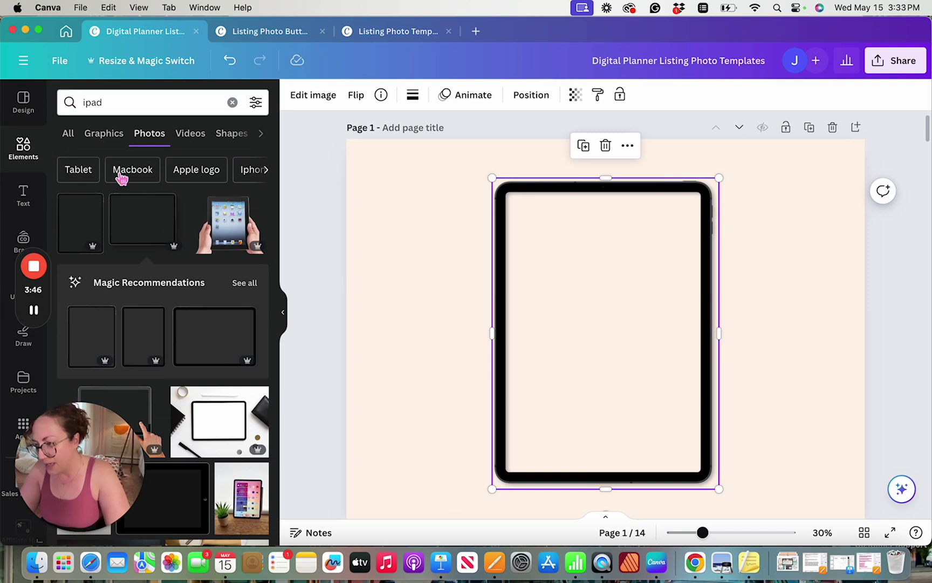
click(232, 102)
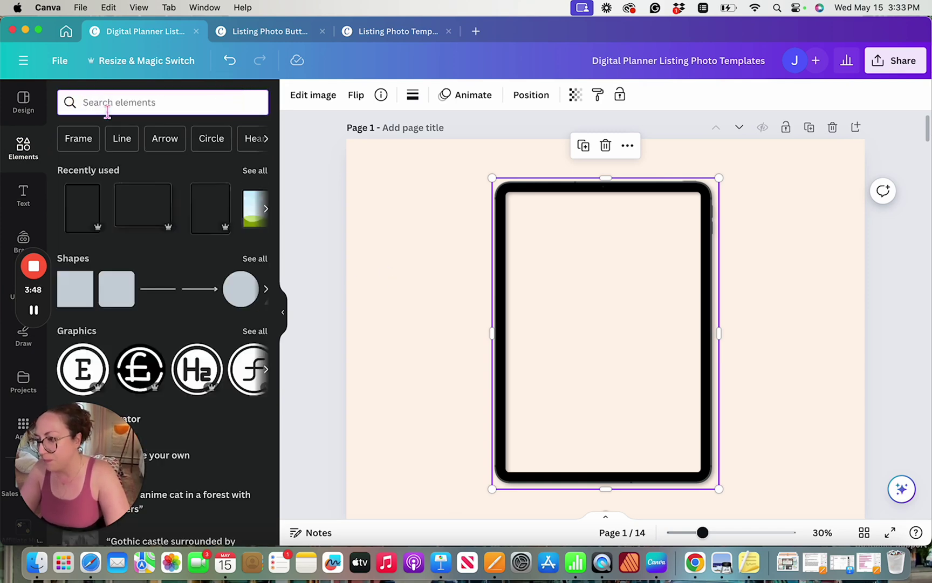
text(ipad)
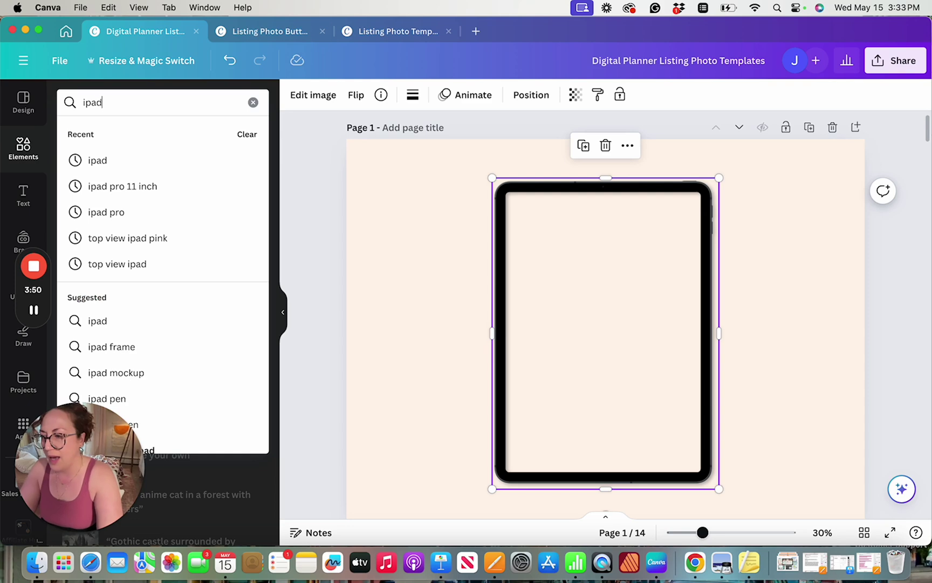
key(Return)
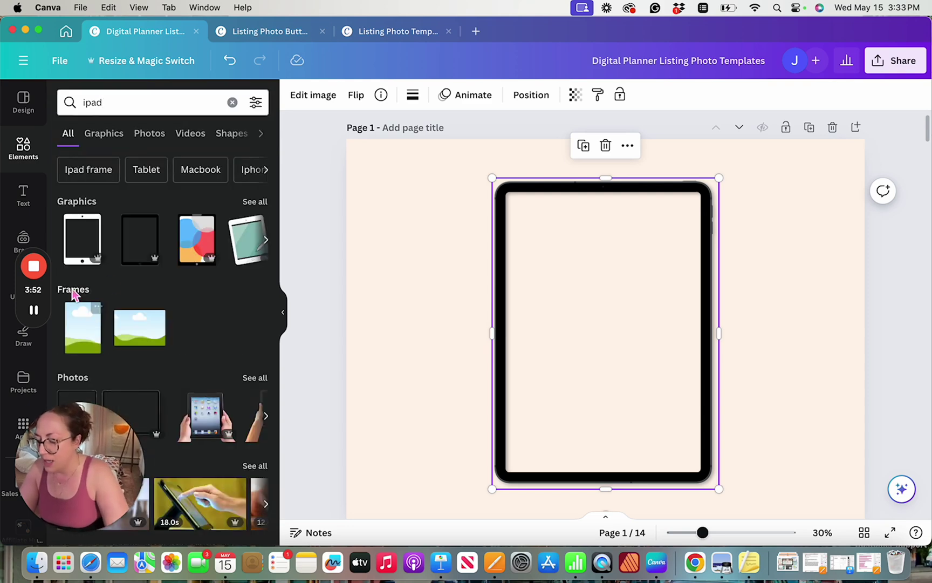
click(88, 348)
Move the picture frame onto the iPad's screen and stretch it to the screen's full width and height.
scroll(553, 277, up, 5)
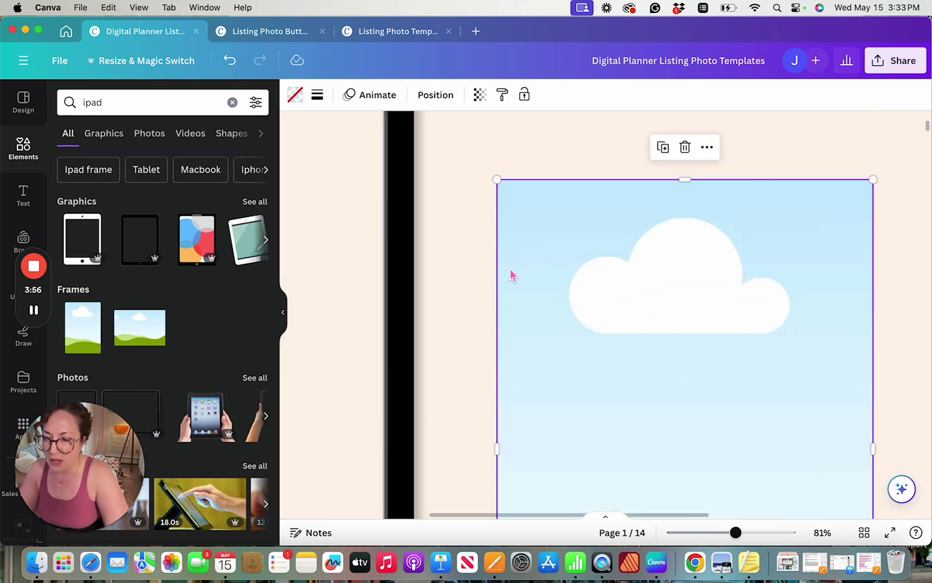
click(331, 282)
scroll(543, 165, up, 5)
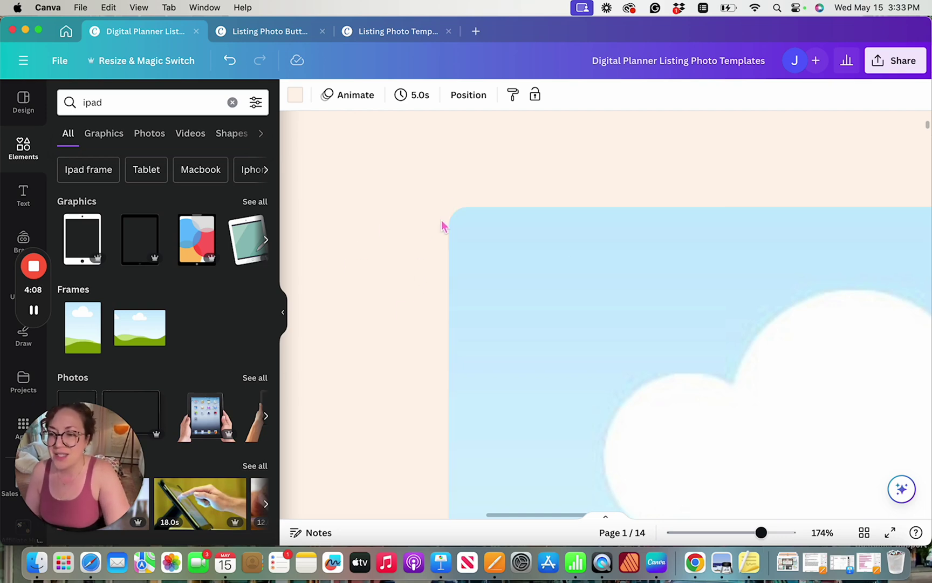
scroll(376, 273, down, 5)
drag(475, 291, 410, 200)
drag(626, 361, 752, 369)
scroll(487, 339, down, 10)
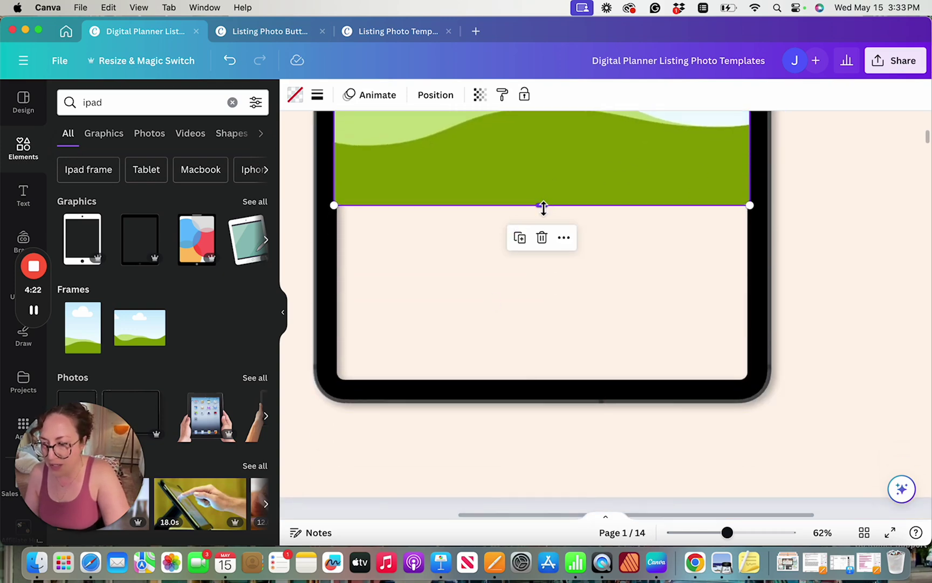
drag(542, 206, 563, 385)
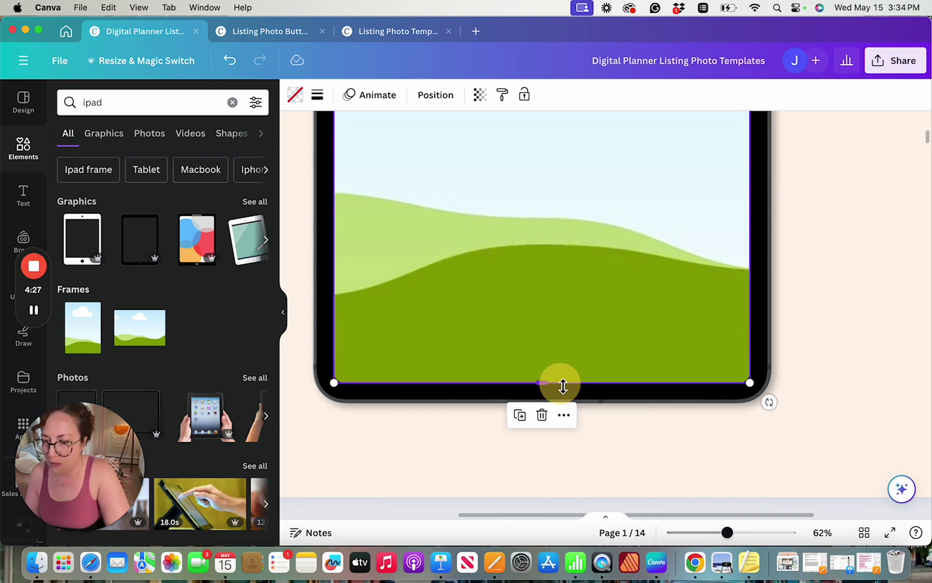
click(812, 303)
scroll(816, 305, down, 5)
scroll(818, 304, up, 5)
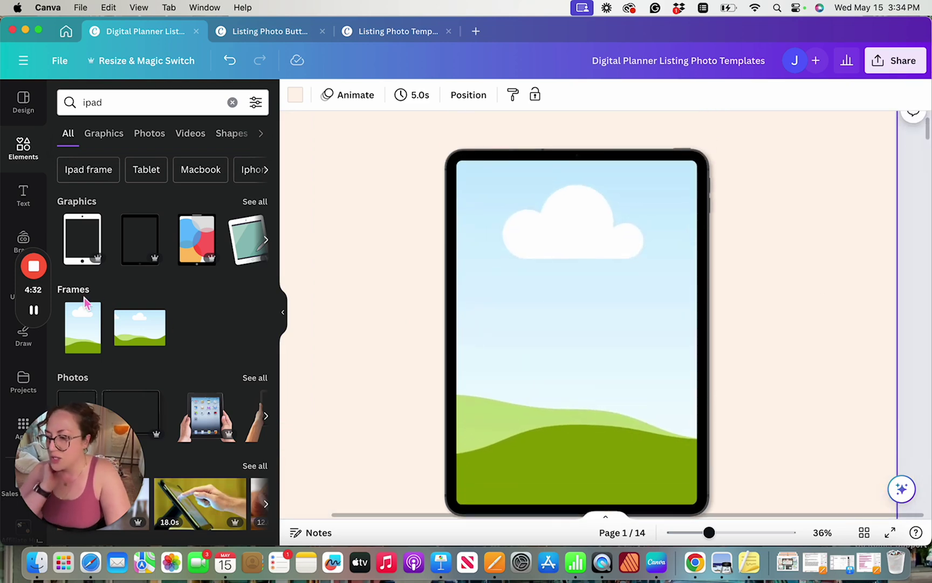
Drop the uploaded July calendar screenshot into the iPad's screen frame.
scroll(25, 197, down, 1)
scroll(24, 197, down, 5)
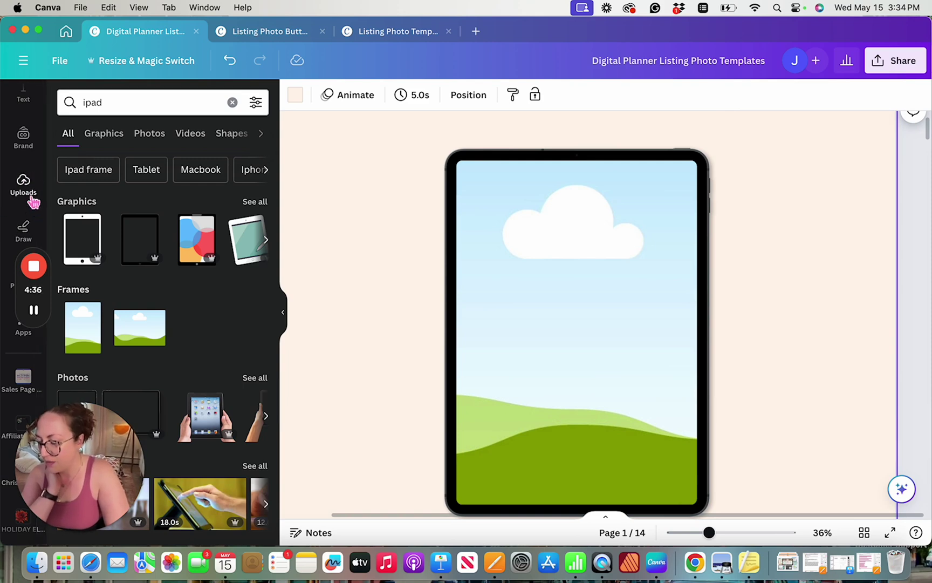
click(27, 189)
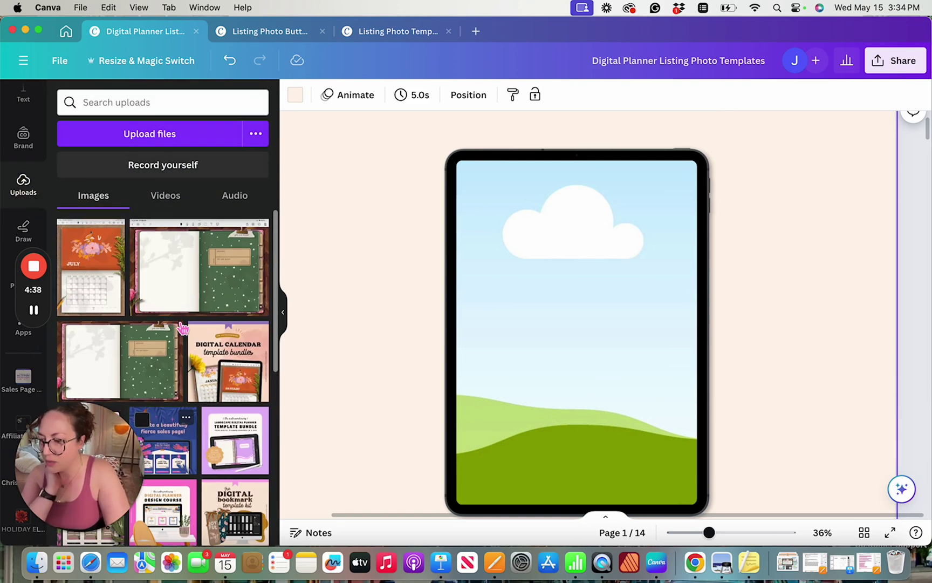
scroll(183, 327, up, 3)
drag(94, 270, 515, 310)
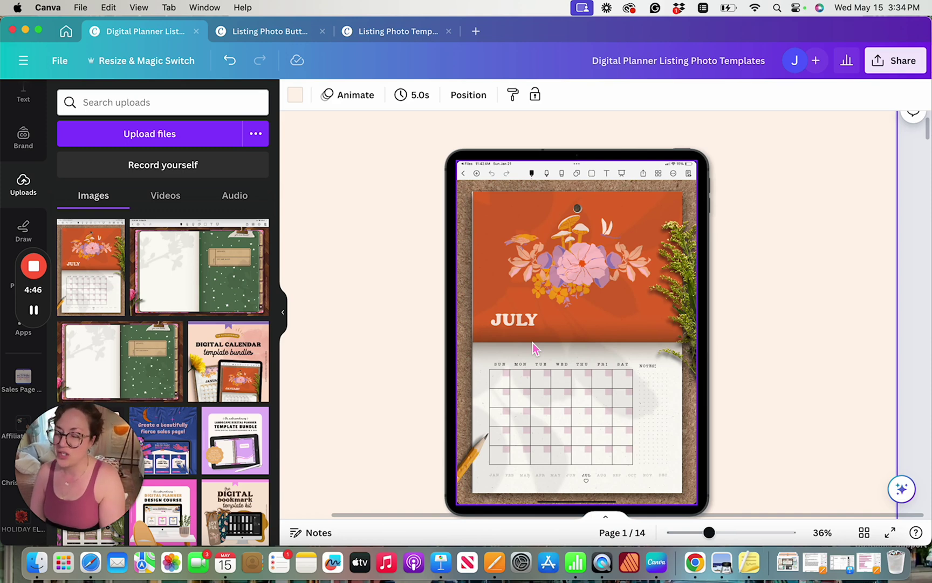
scroll(534, 349, down, 3)
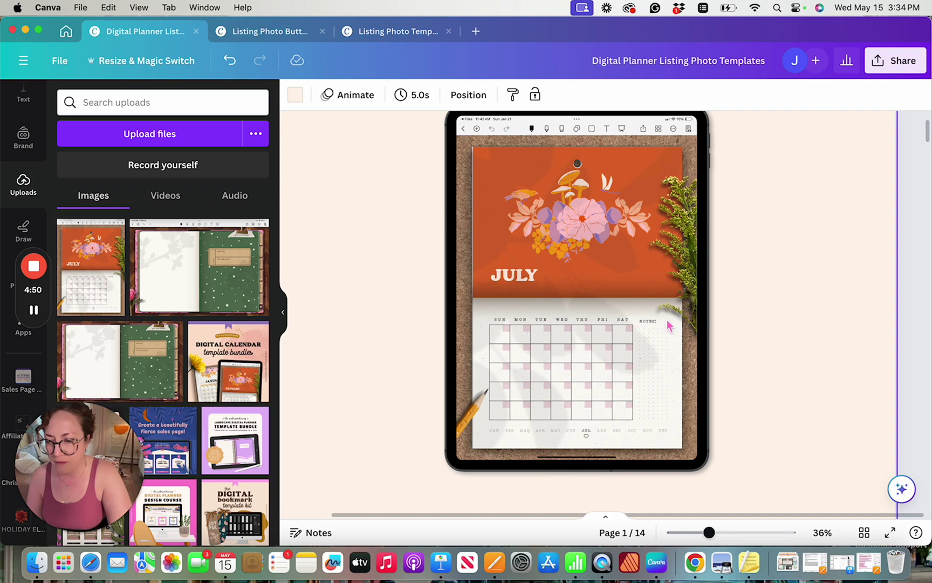
Adjust the calendar image's crop within the frame and confirm it.
double_click(573, 265)
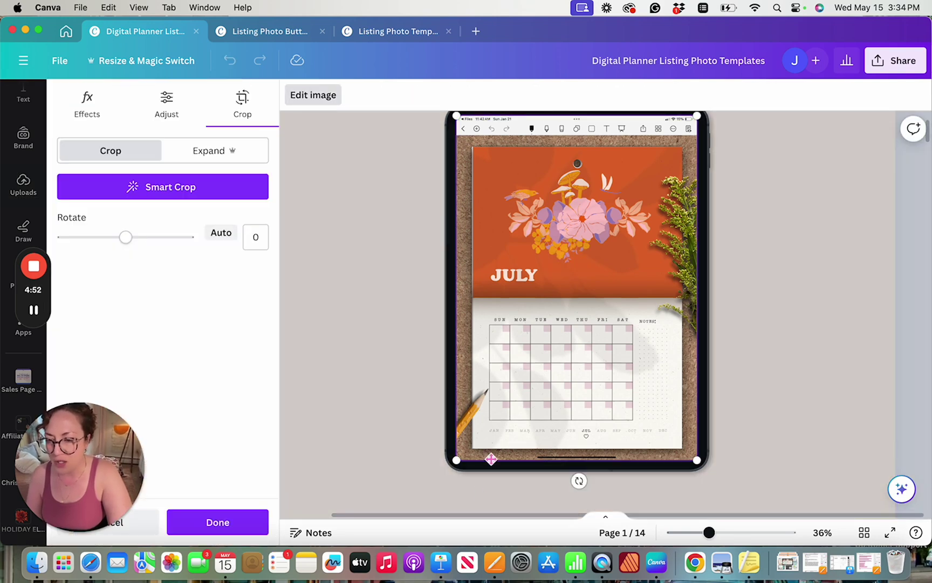
scroll(541, 183, up, 4)
scroll(555, 398, down, 5)
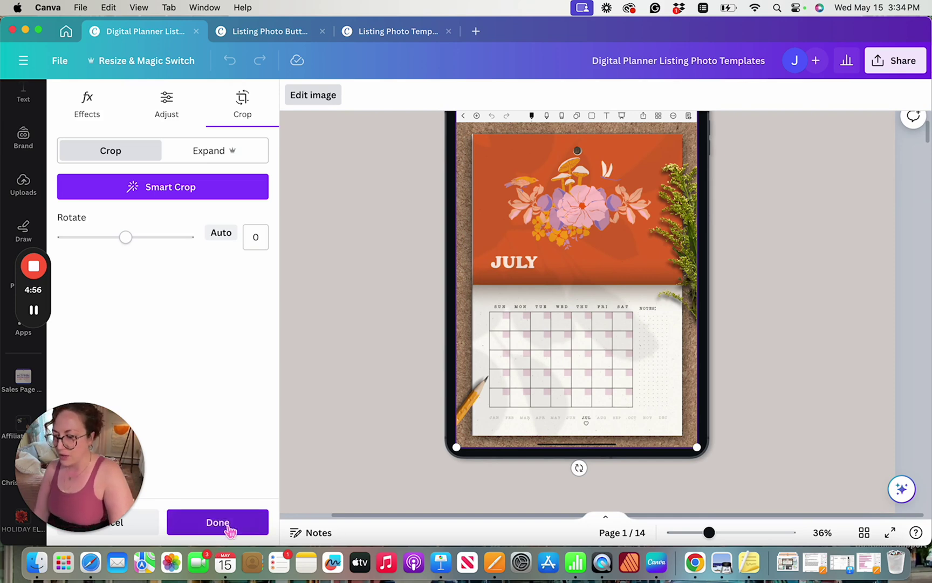
click(227, 525)
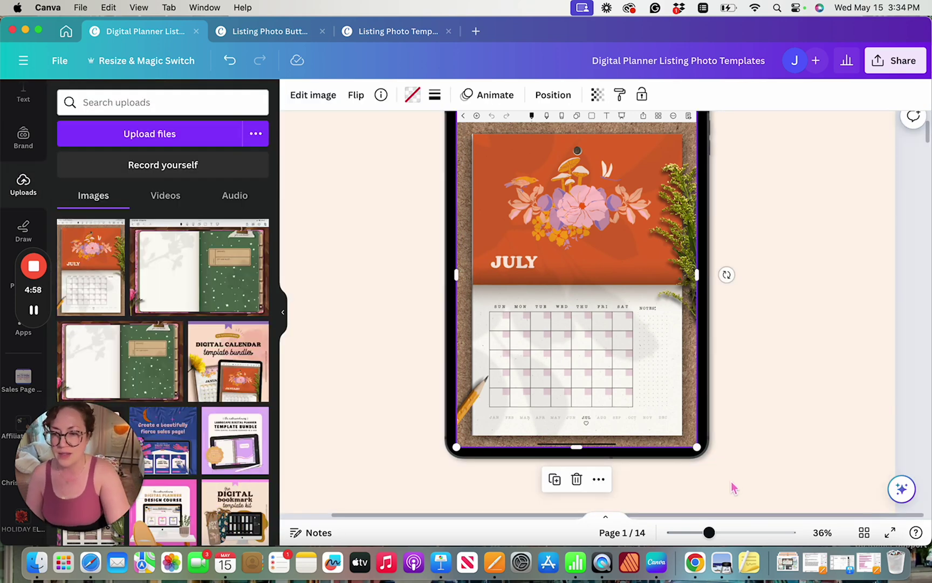
click(792, 425)
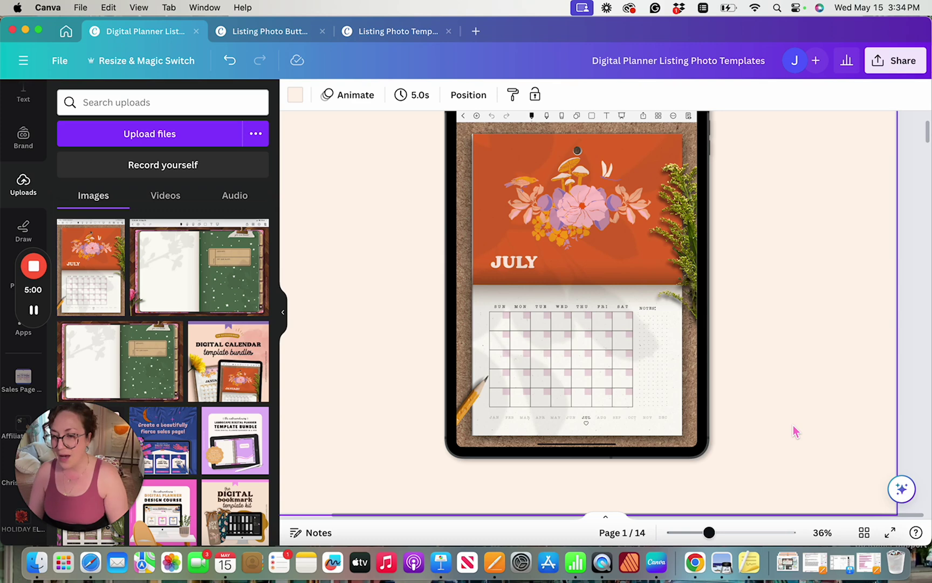
scroll(794, 431, up, 2)
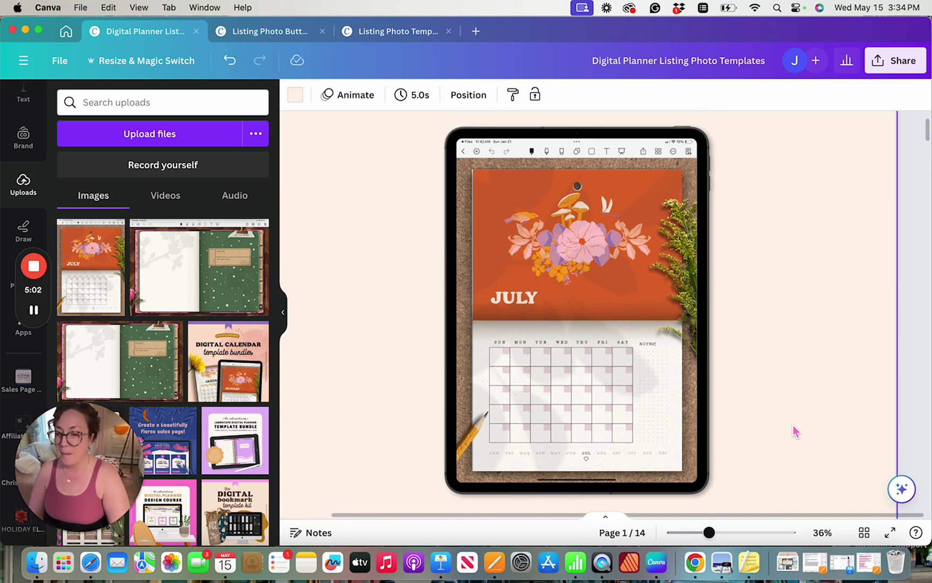